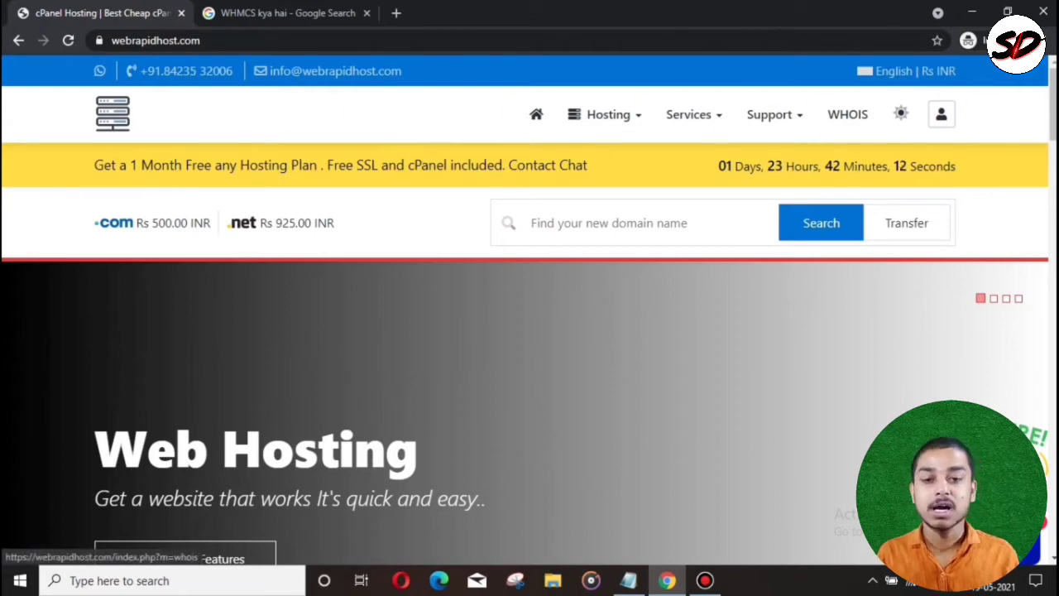
Step: From the Shared Hosting plans, add Stellar Plus at Rs 300/month to the cart
scroll(1053, 107, down, 1)
scroll(530, 310, down, 5)
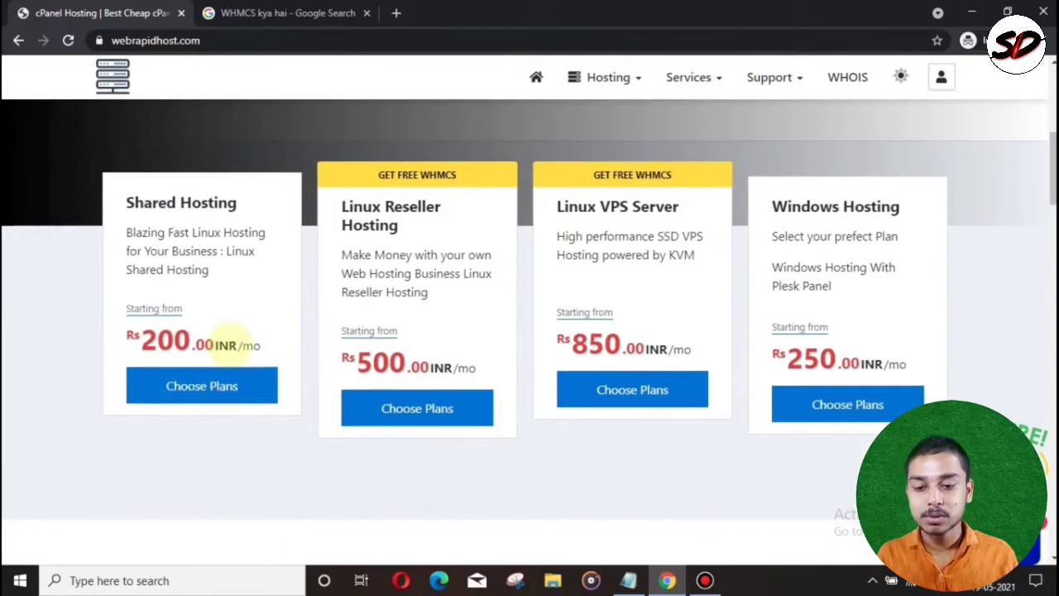
click(199, 389)
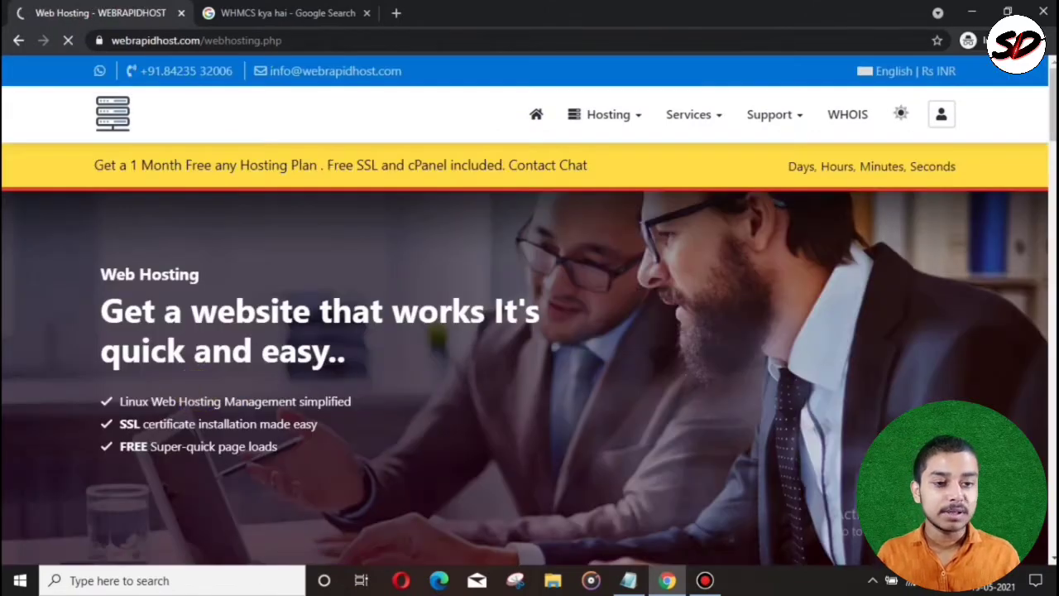
scroll(529, 309, down, 5)
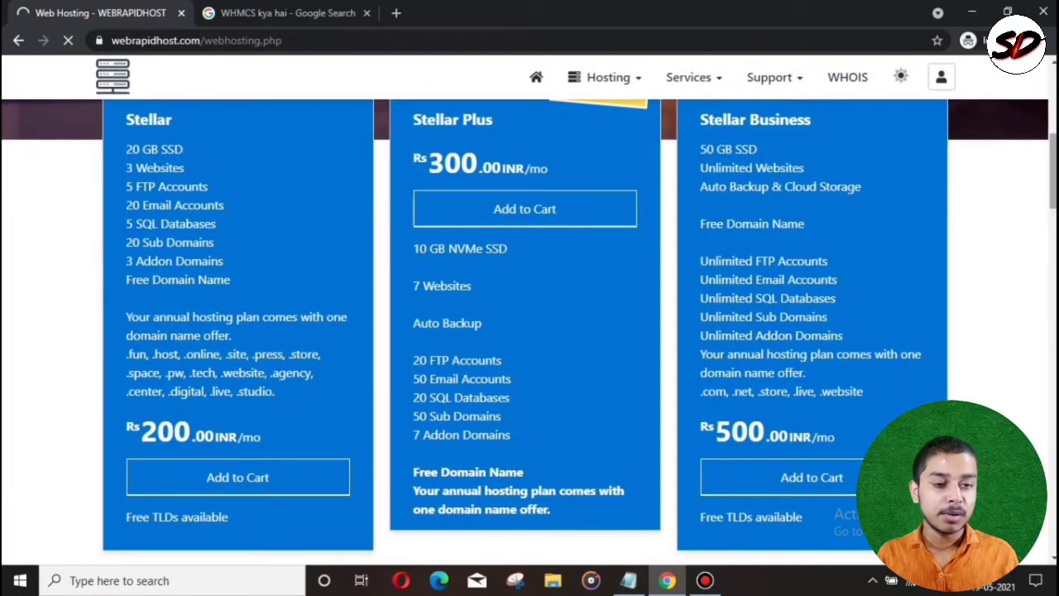
scroll(474, 277, up, 1)
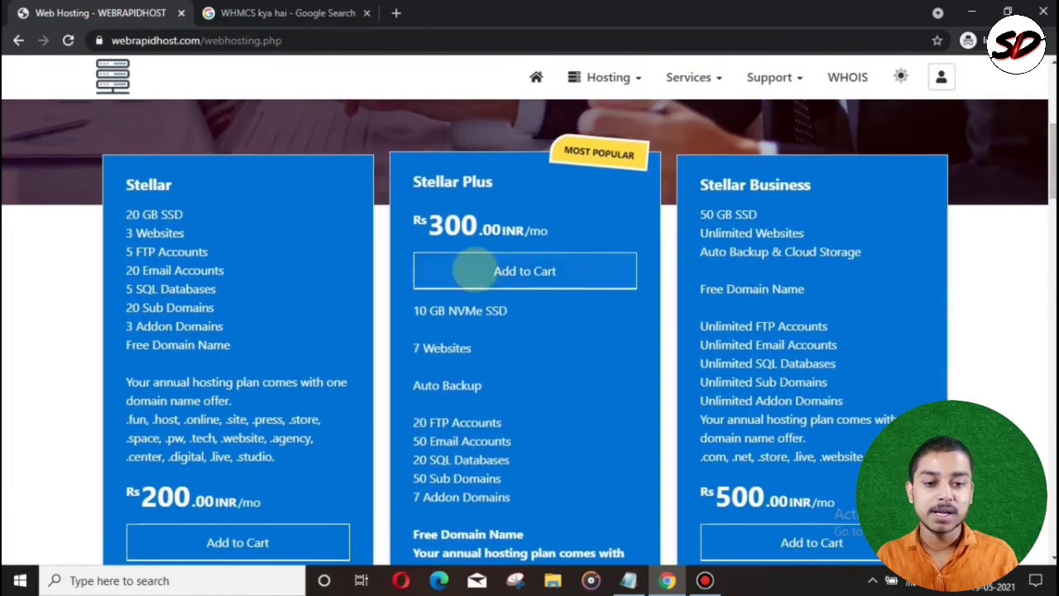
click(475, 271)
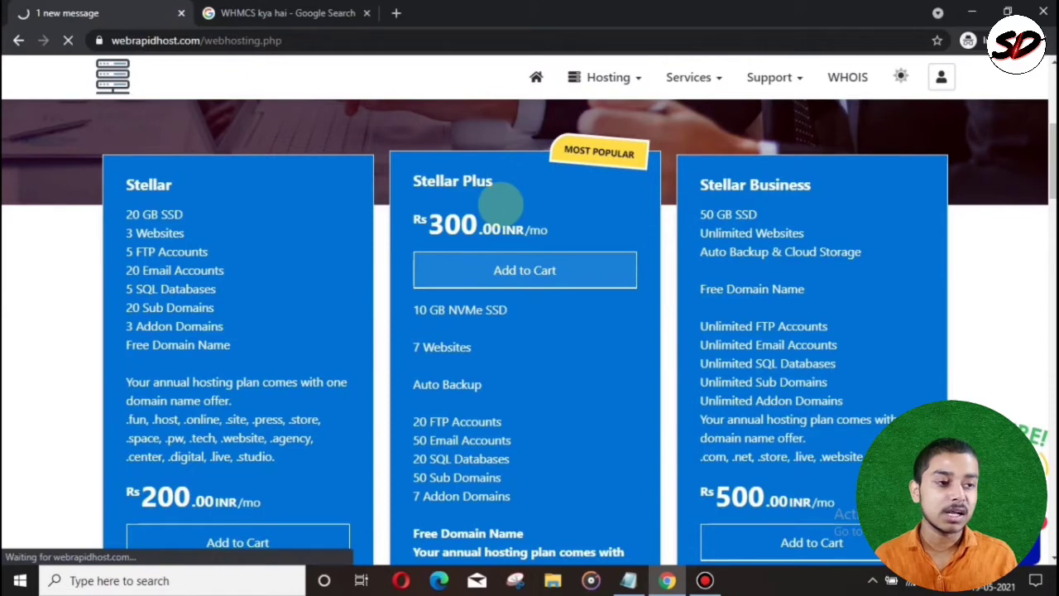
Step: Choose Order Hosting Only to use an existing domain for the Stellar Plus order
scroll(500, 201, down, 1)
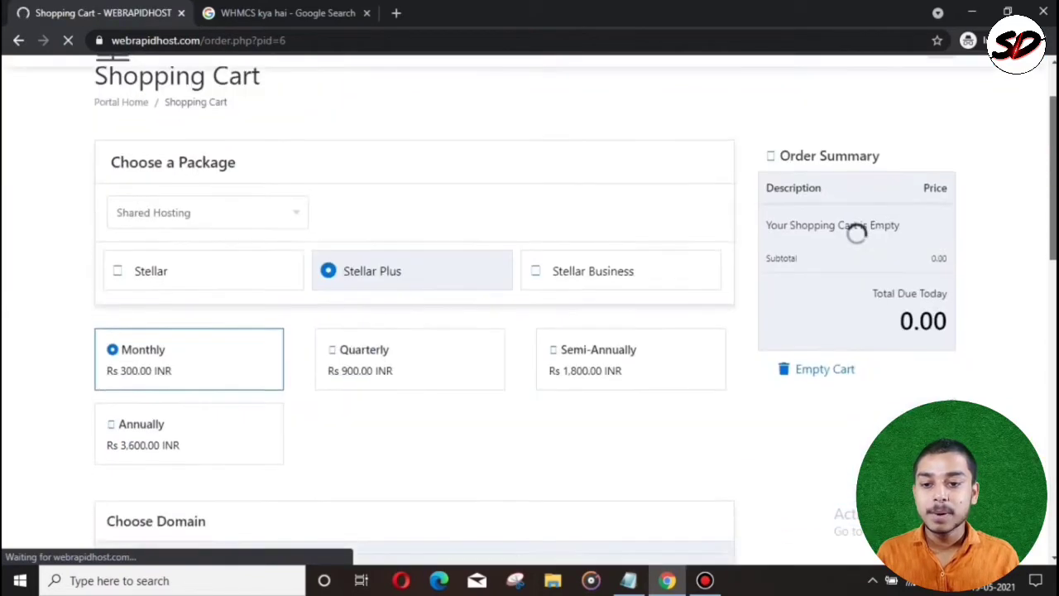
scroll(856, 234, down, 3)
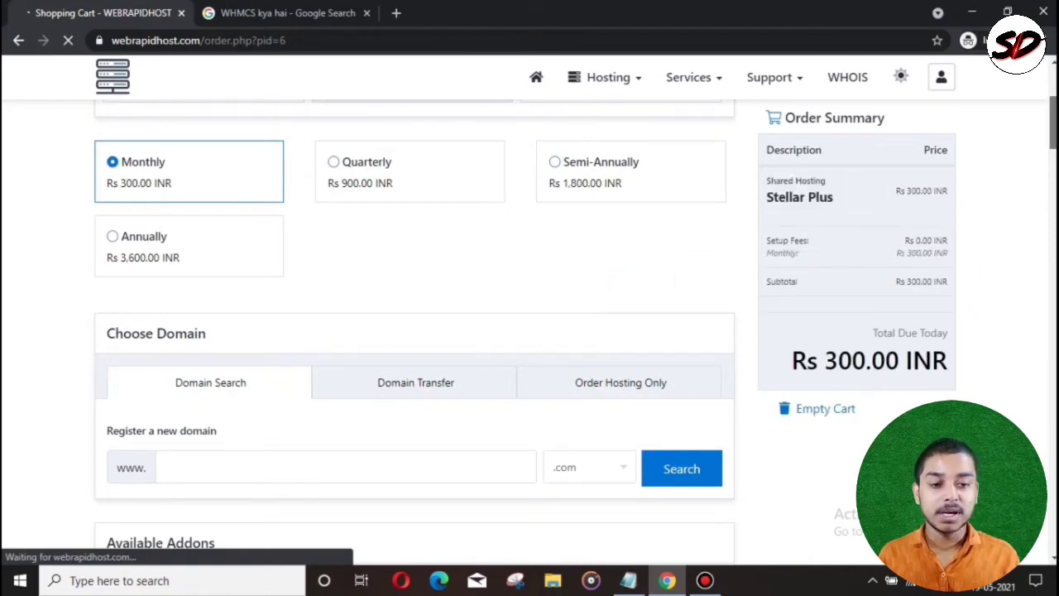
scroll(414, 331, down, 2)
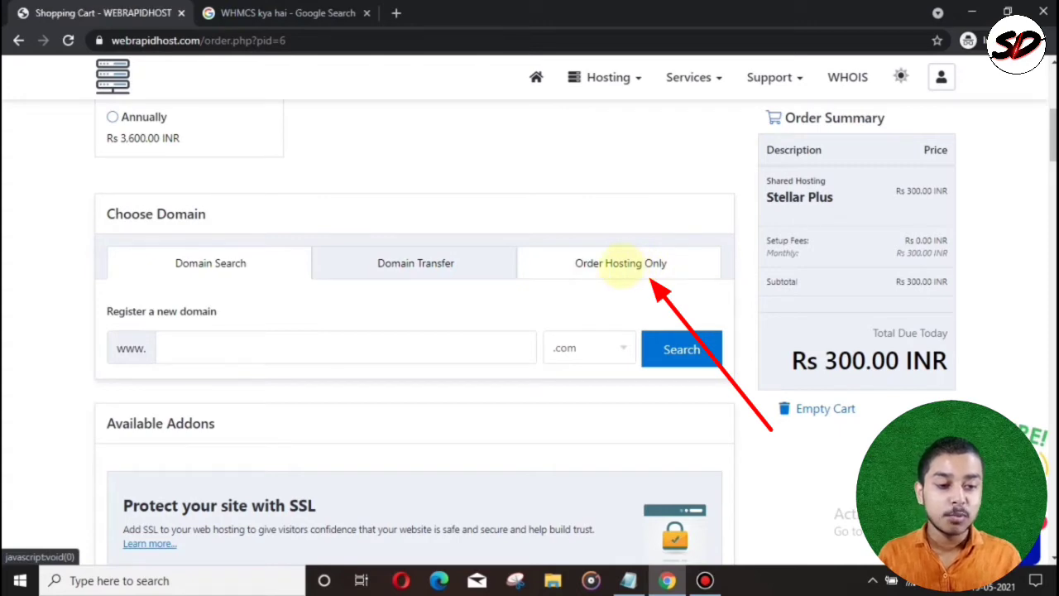
click(620, 264)
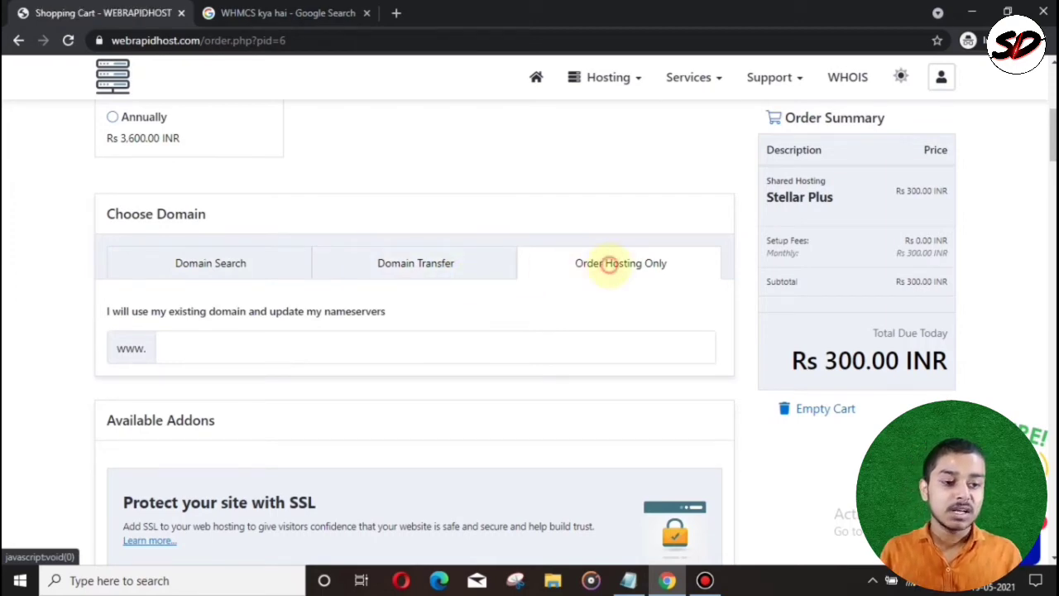
Step: Scroll past the addons and place the cursor in the promo code field
scroll(414, 331, down, 10)
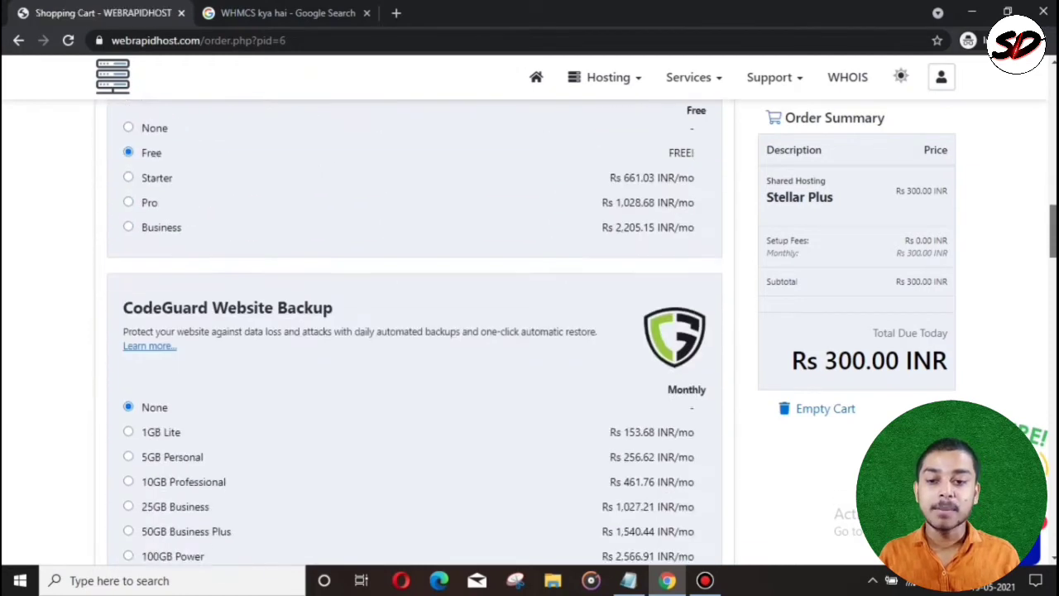
scroll(414, 331, down, 3)
scroll(414, 331, up, 9)
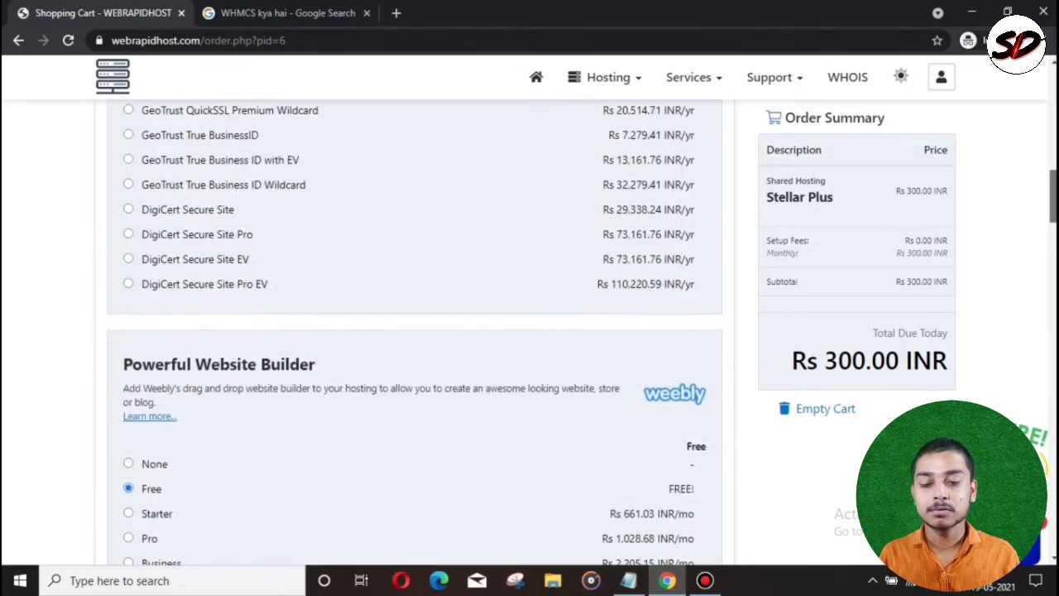
scroll(414, 331, down, 8)
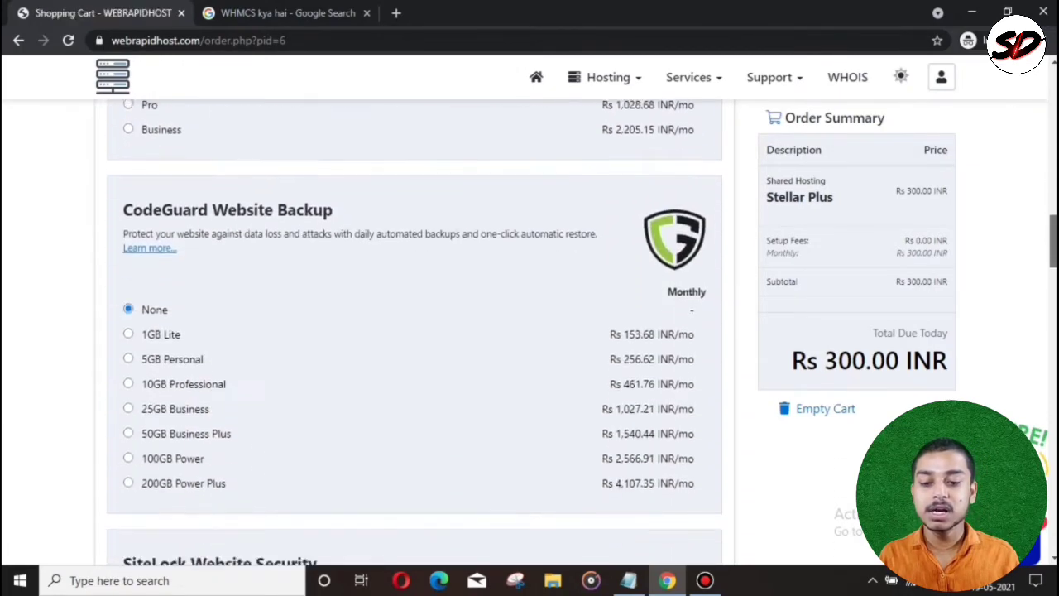
scroll(414, 331, down, 9)
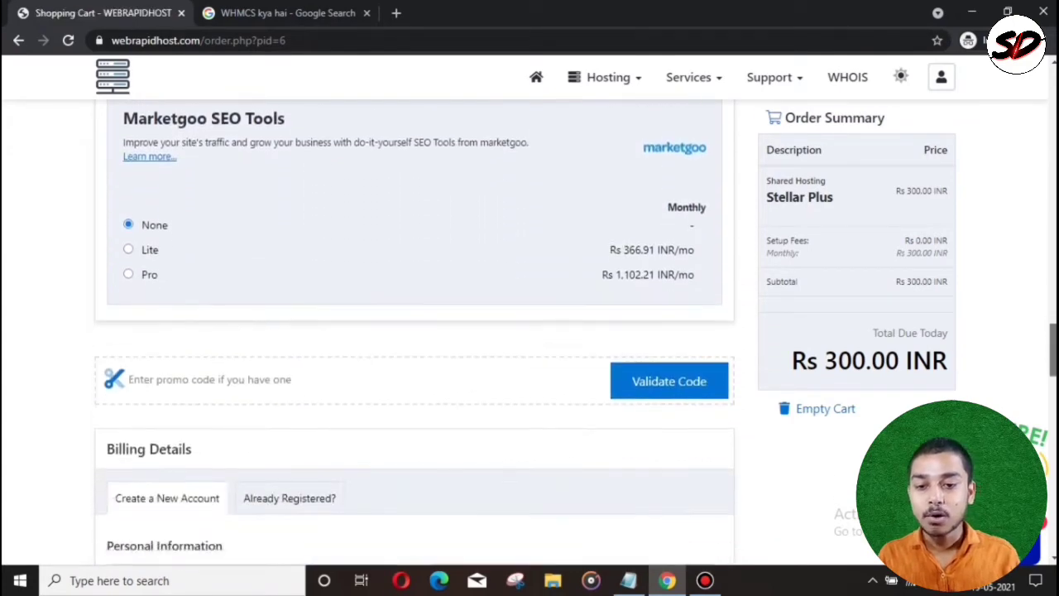
click(267, 233)
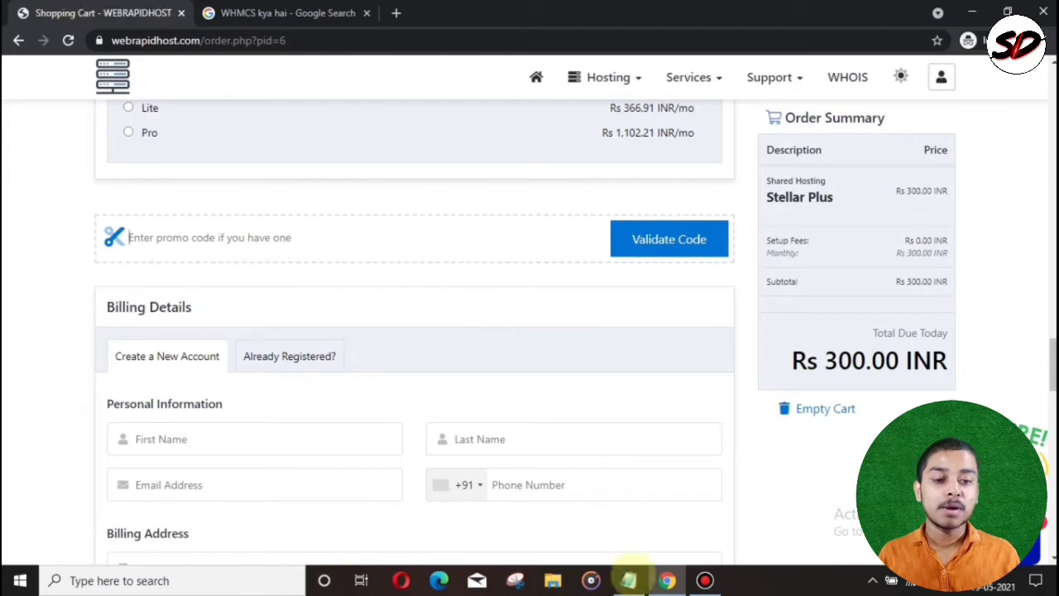
Step: Copy the FREE100 code from the Notepad promo notes and return to the cart's promo field
click(629, 580)
drag(570, 190, 527, 192)
key(ctrl+c)
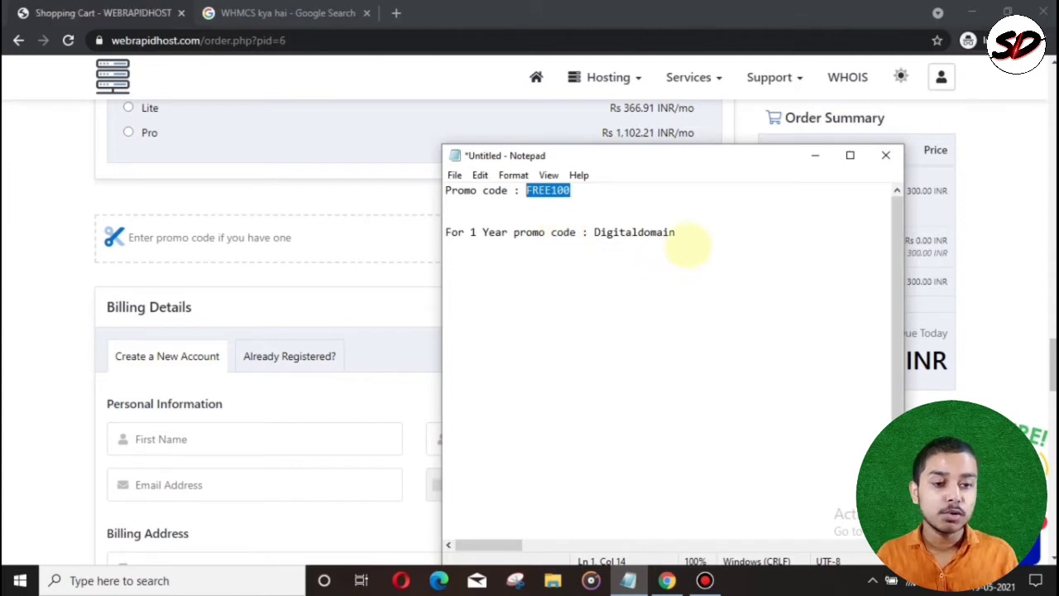
click(691, 240)
drag(691, 240, 596, 232)
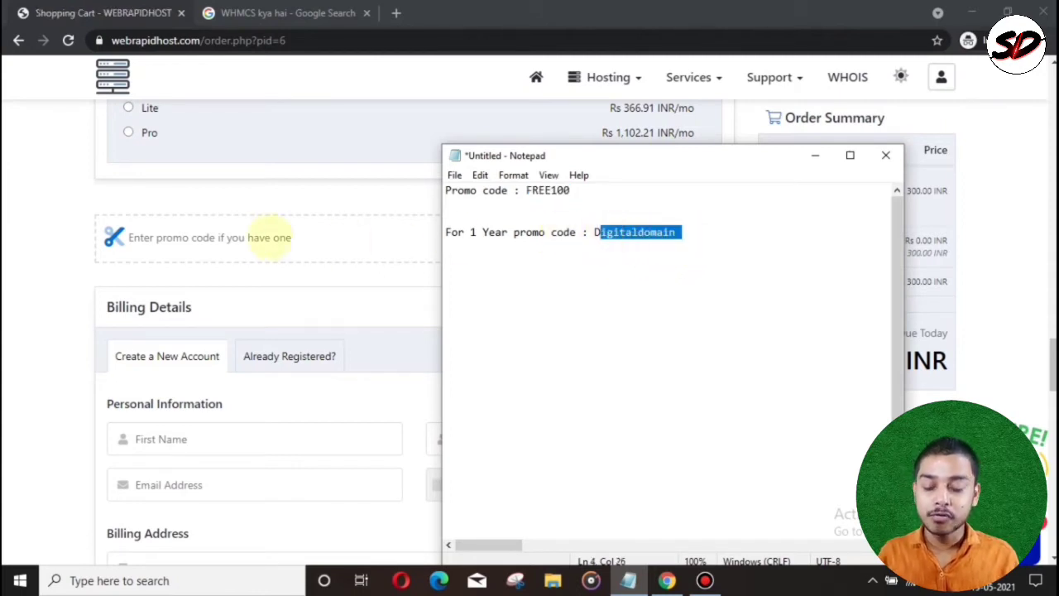
click(245, 236)
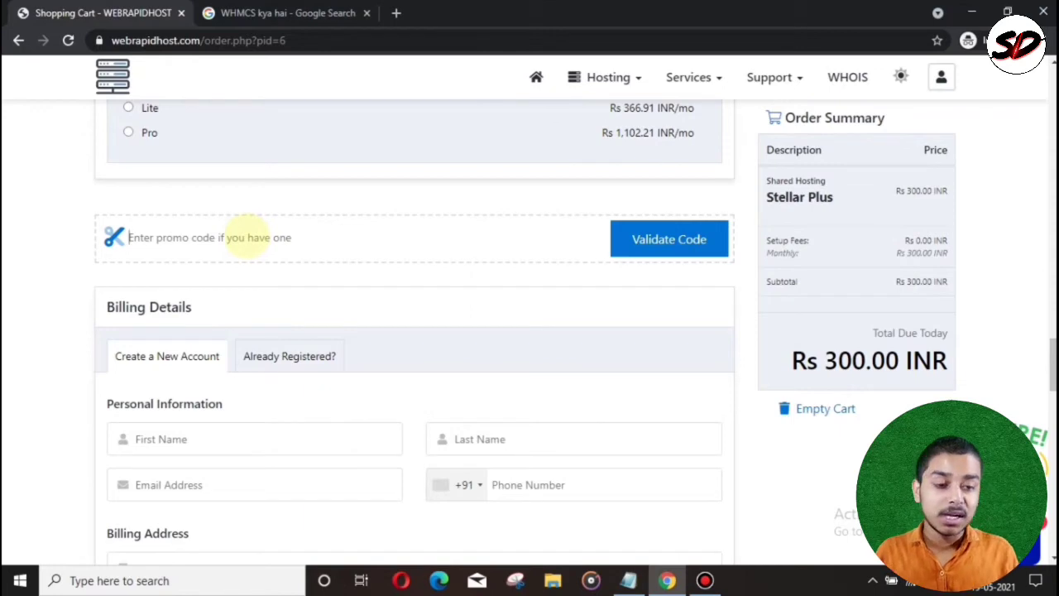
Step: Paste and validate FREE100, giving a Rs 300.00 one-time discount and Rs 0.00 due today
key(ctrl+v)
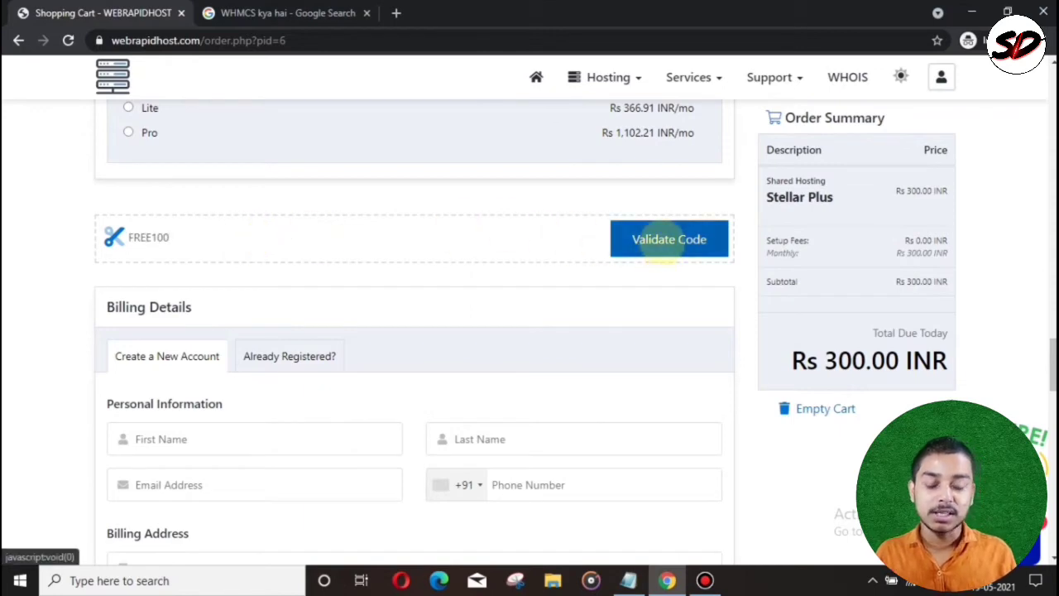
click(666, 245)
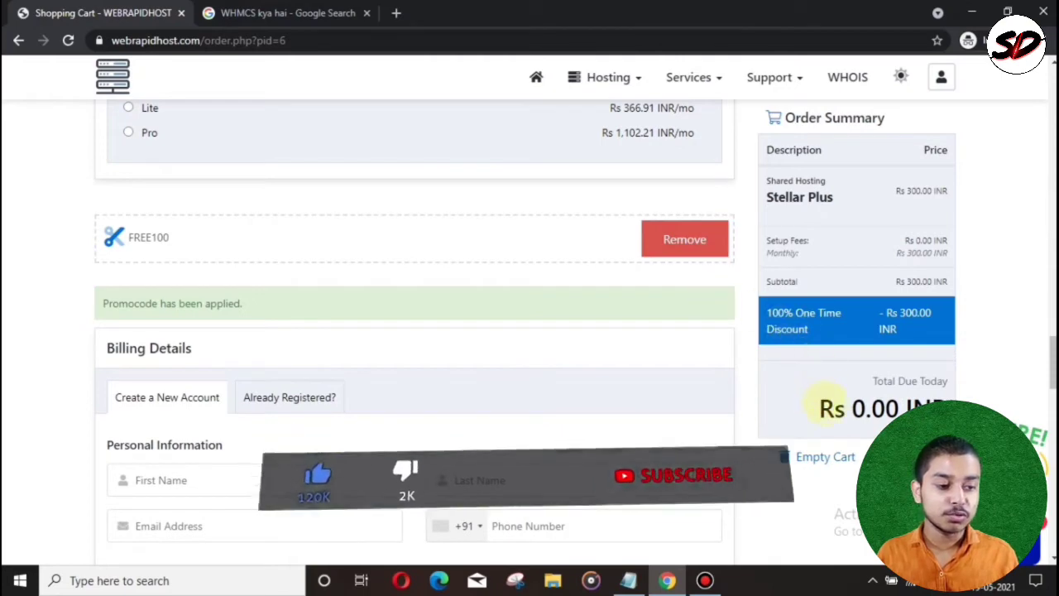
drag(819, 407, 950, 396)
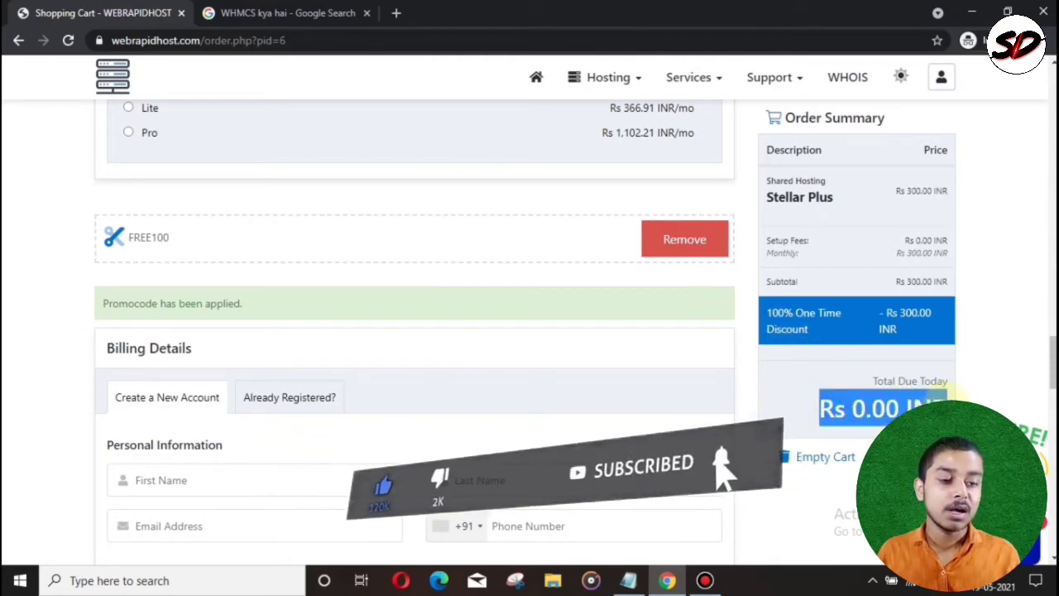
click(816, 405)
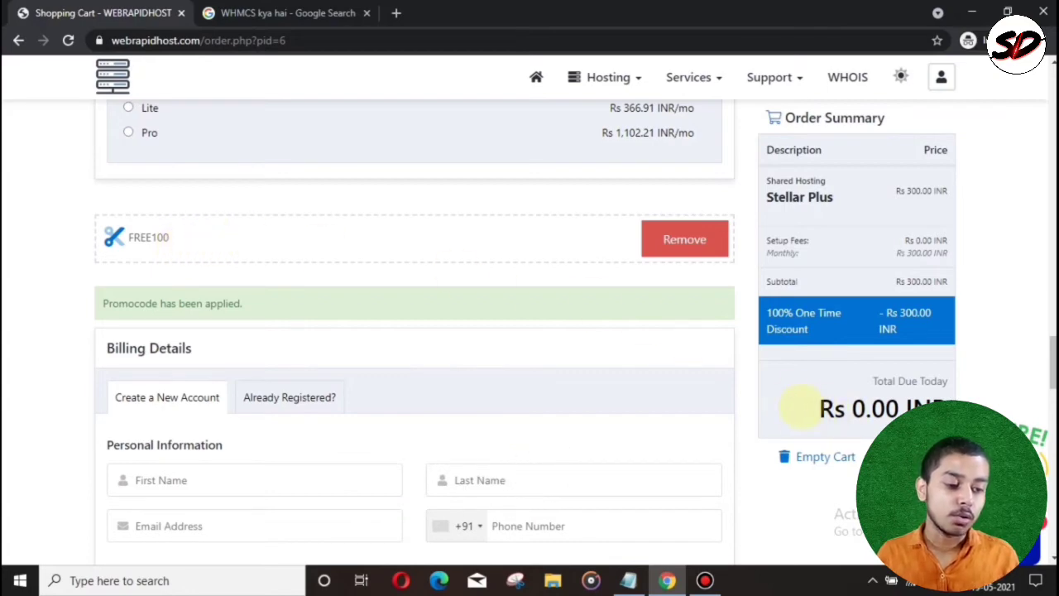
drag(799, 407, 944, 399)
click(827, 405)
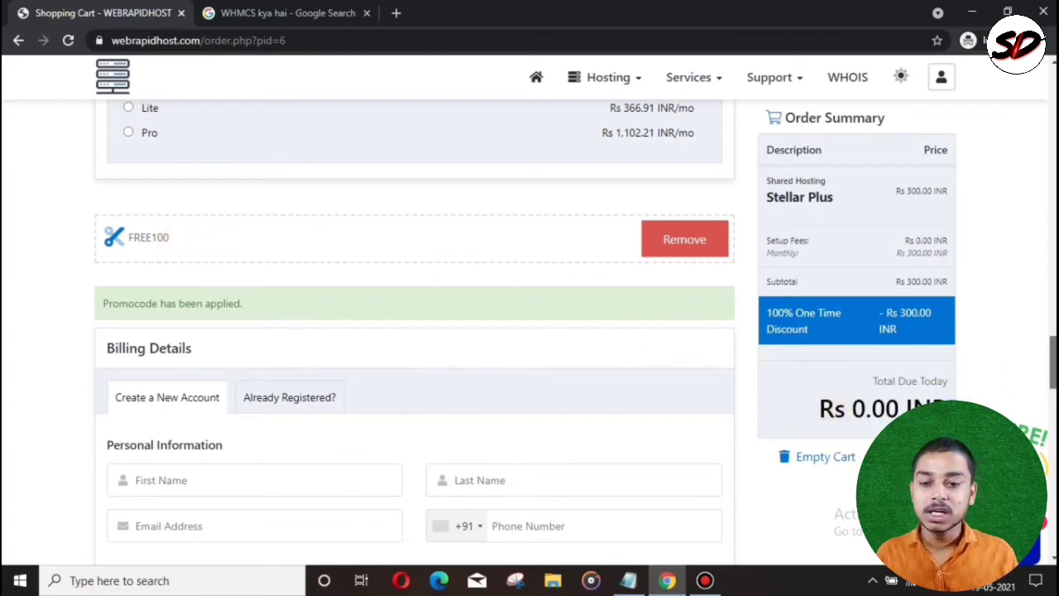
scroll(348, 243, down, 3)
Step: Fill in the first name, last name, e-mail address and phone number
click(247, 224)
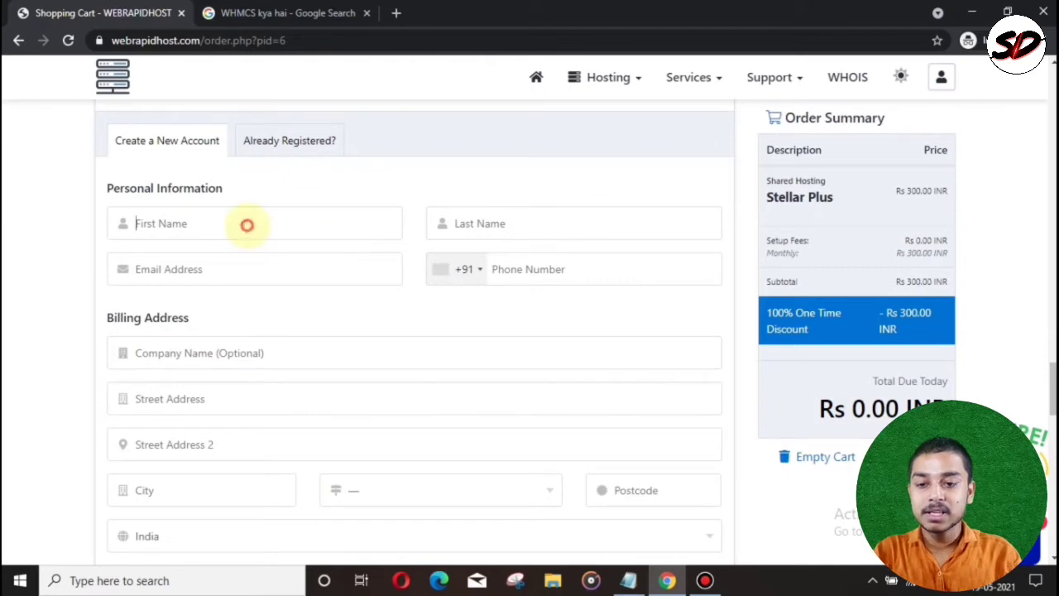
text(jvdsj)
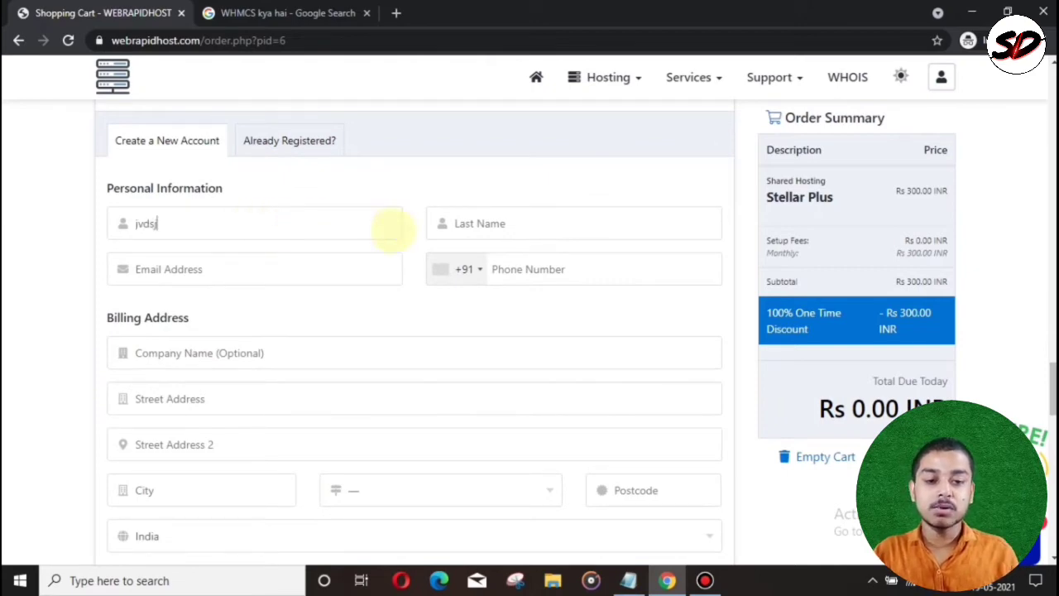
click(495, 223)
text(hjbecmd)
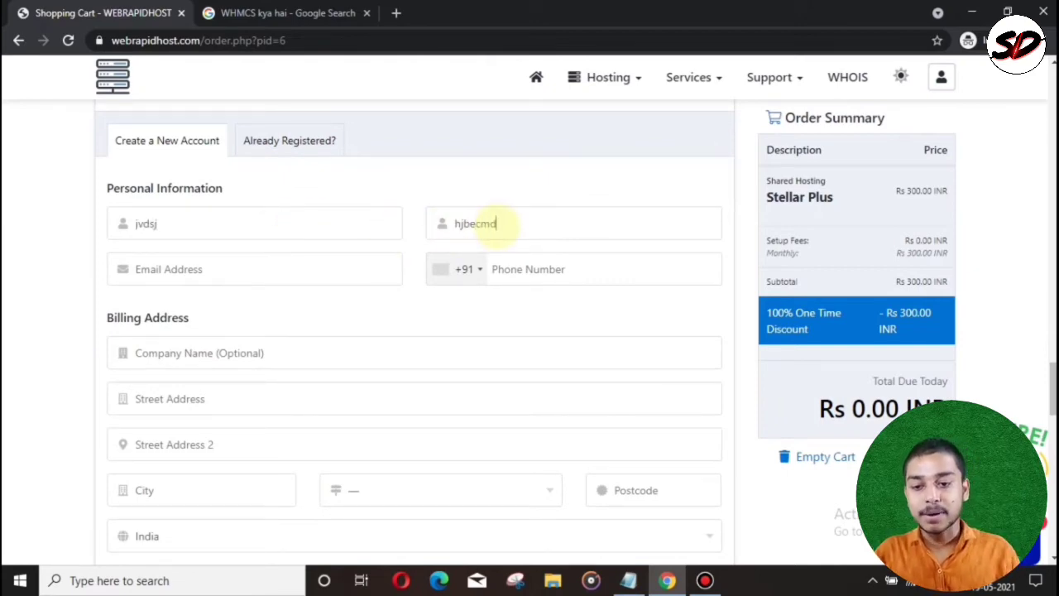
click(202, 267)
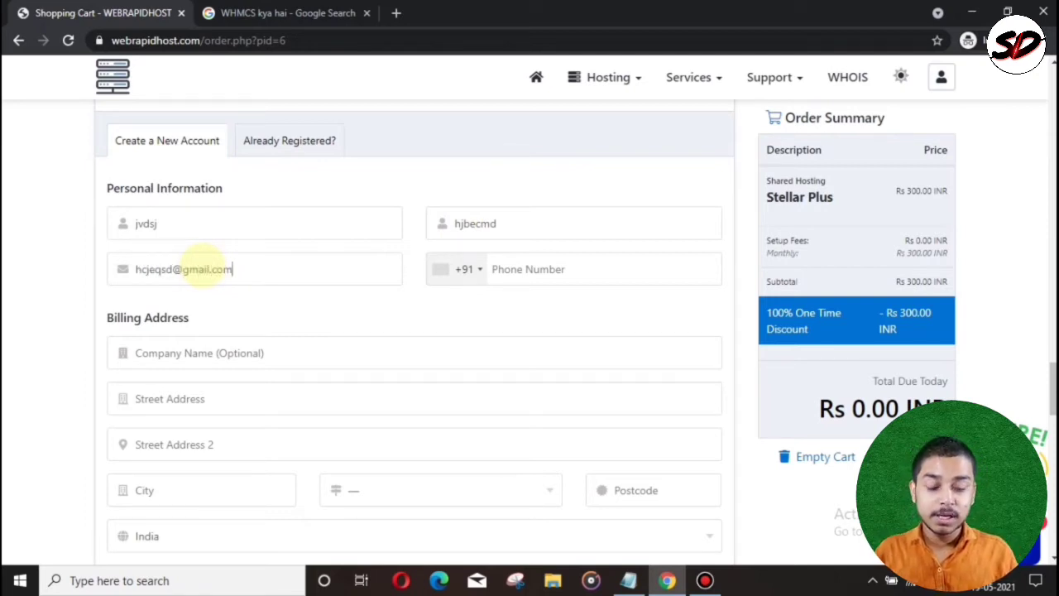
click(555, 266)
text(7)
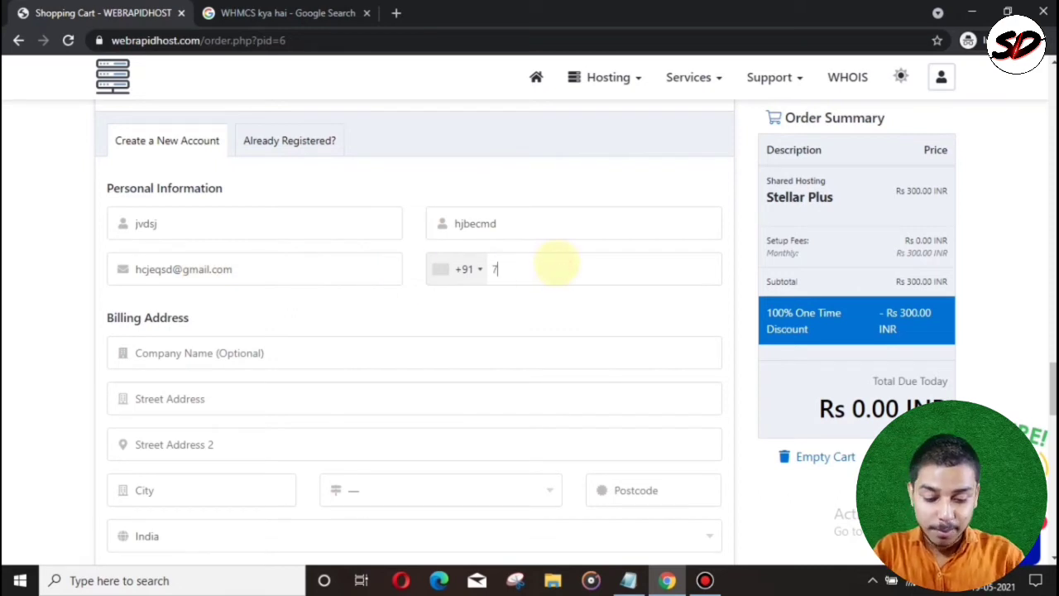
text(319)
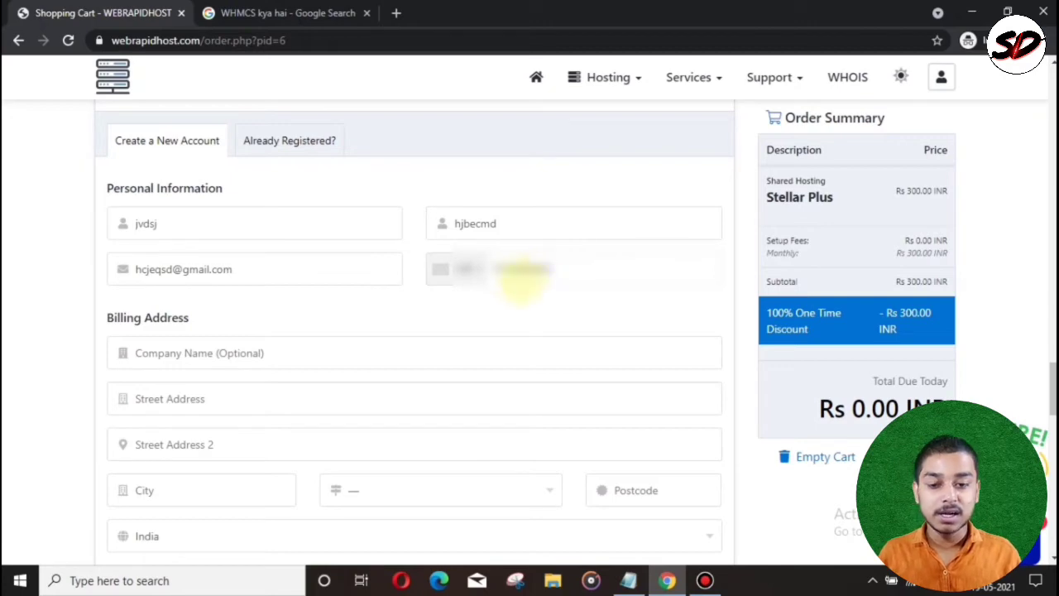
Step: Enter company name, both street address lines and city, and select Uttar Pradesh as state
click(259, 355)
text(hjwmsdj)
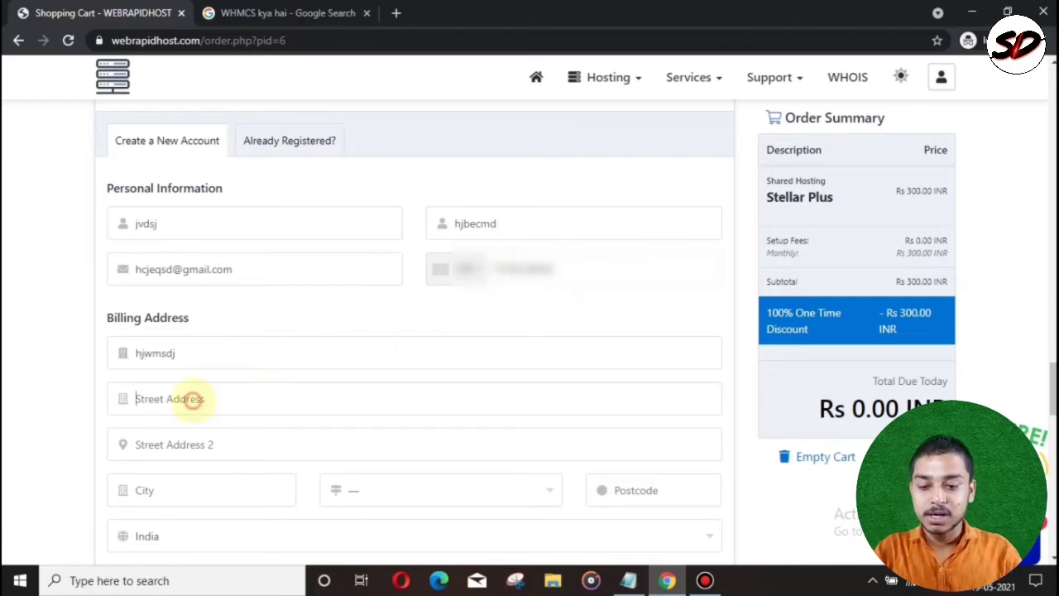
click(192, 400)
text(jkvrds)
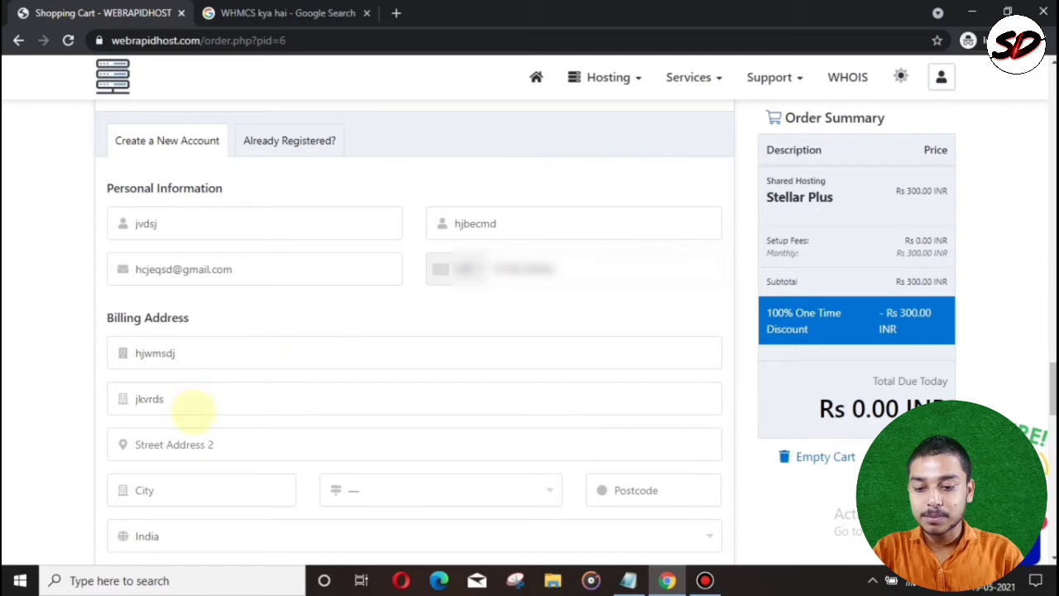
click(190, 443)
text(nwjkdv)
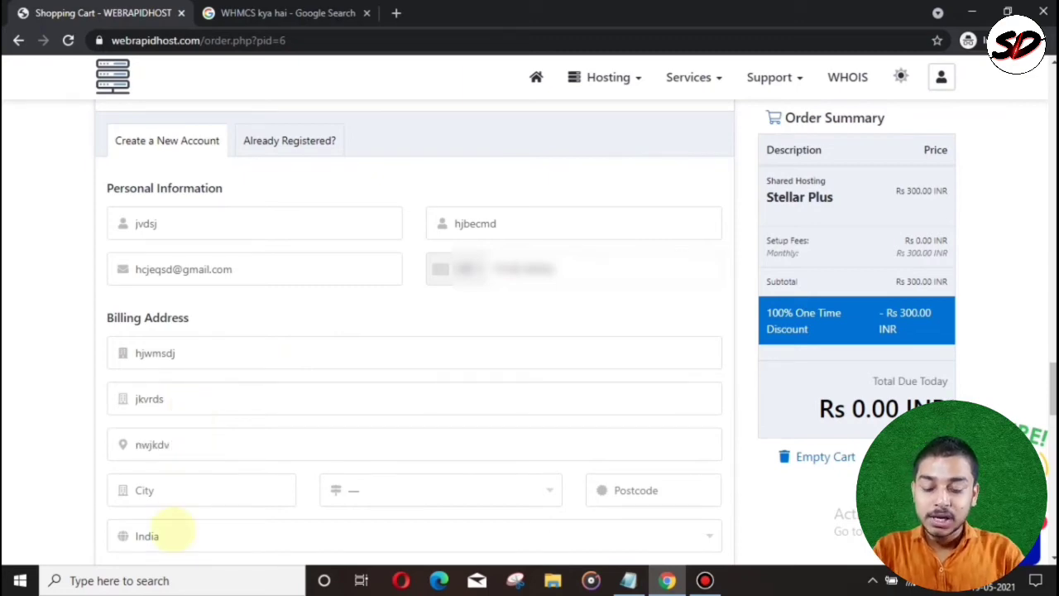
click(177, 500)
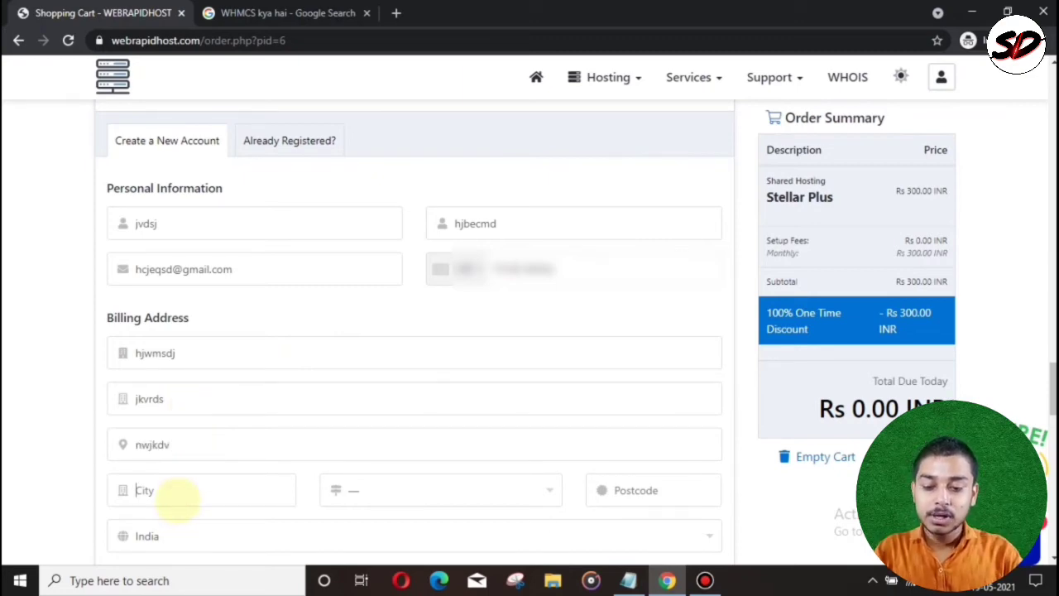
click(405, 492)
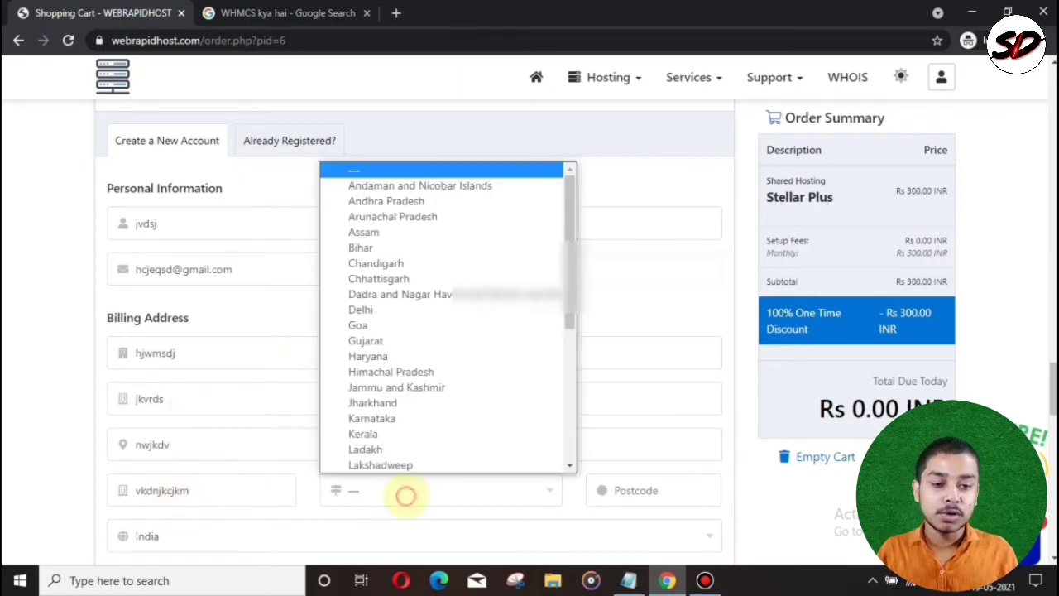
drag(571, 287, 555, 433)
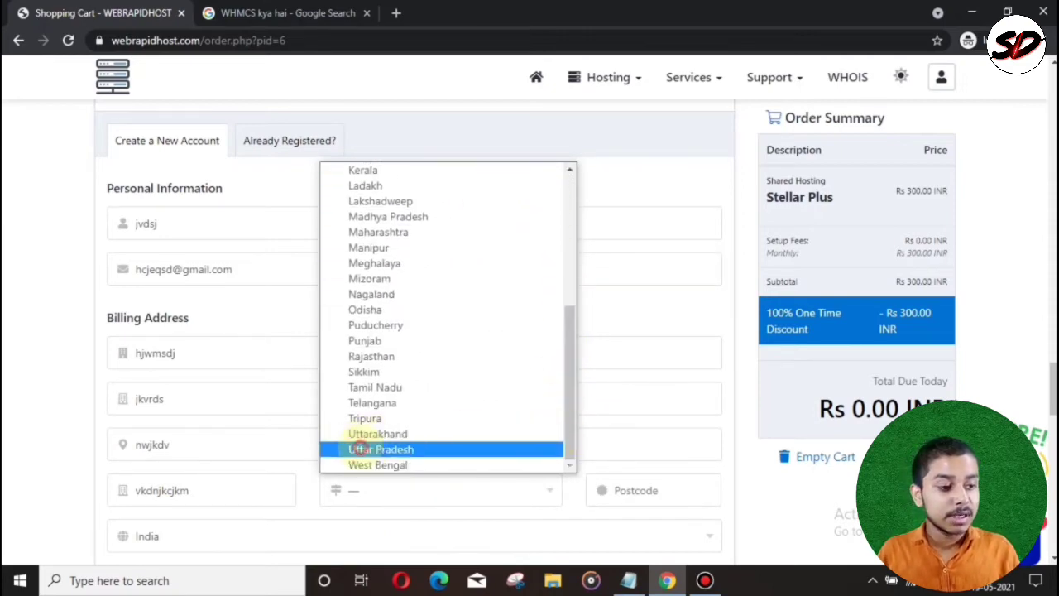
click(364, 449)
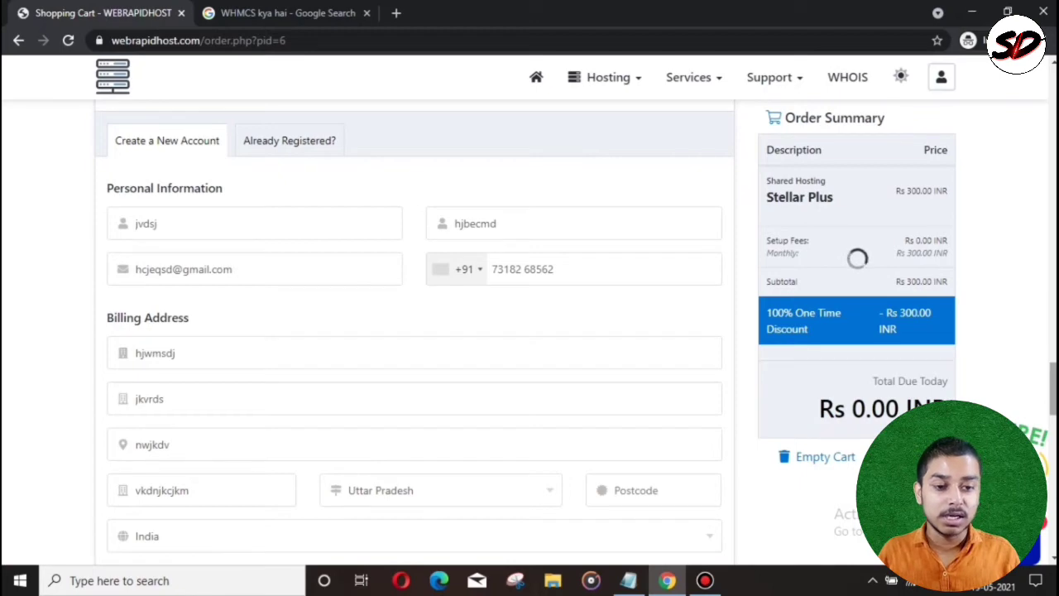
scroll(858, 259, down, 2)
Step: Enter the postcode, then paste the account password and retype it to confirm (70% Moderate)
click(656, 341)
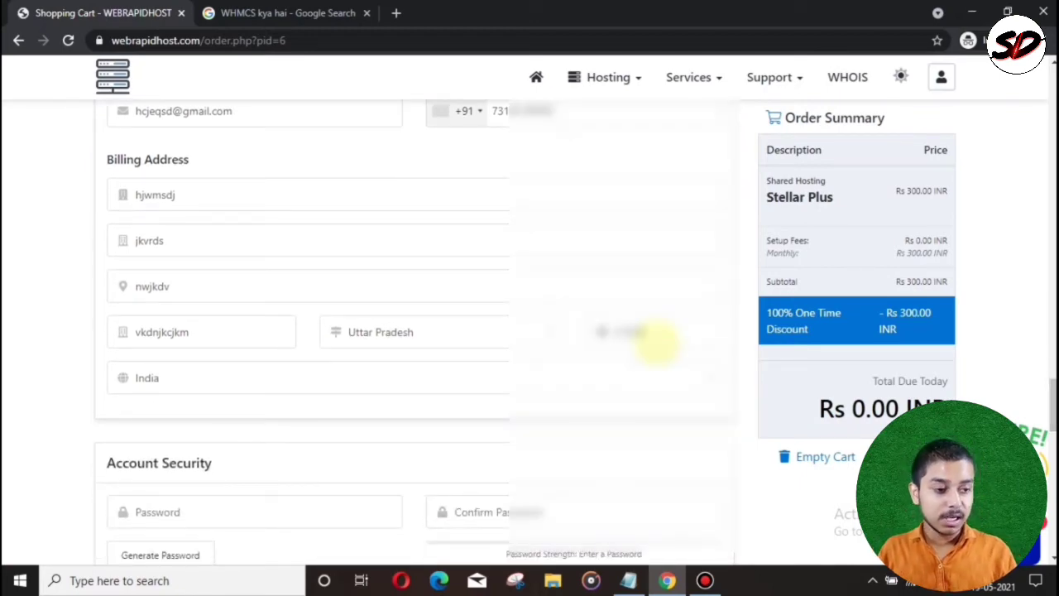
scroll(658, 341, down, 3)
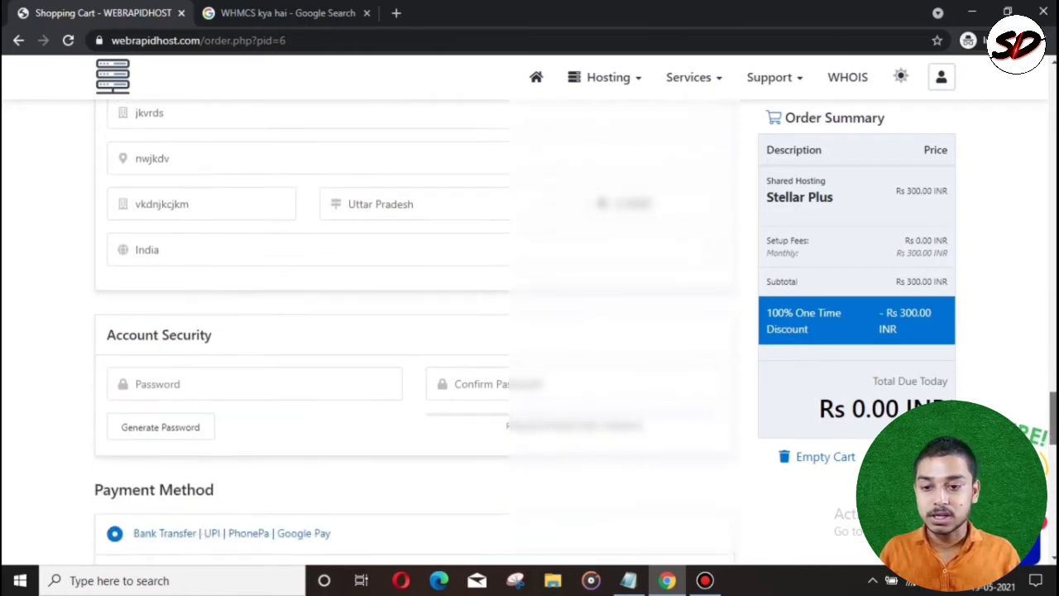
click(227, 235)
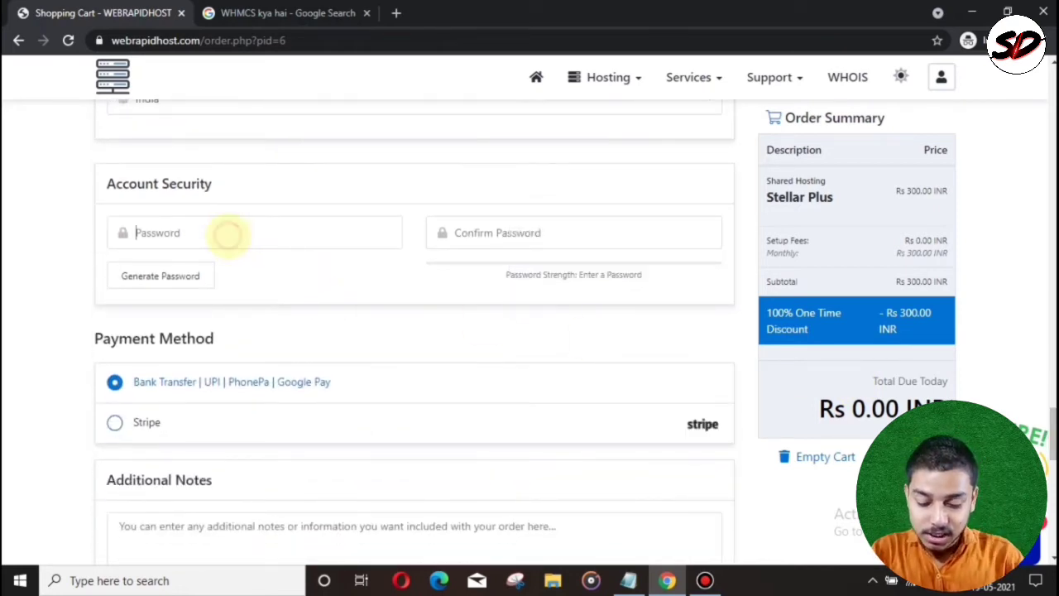
key(ctrl+v)
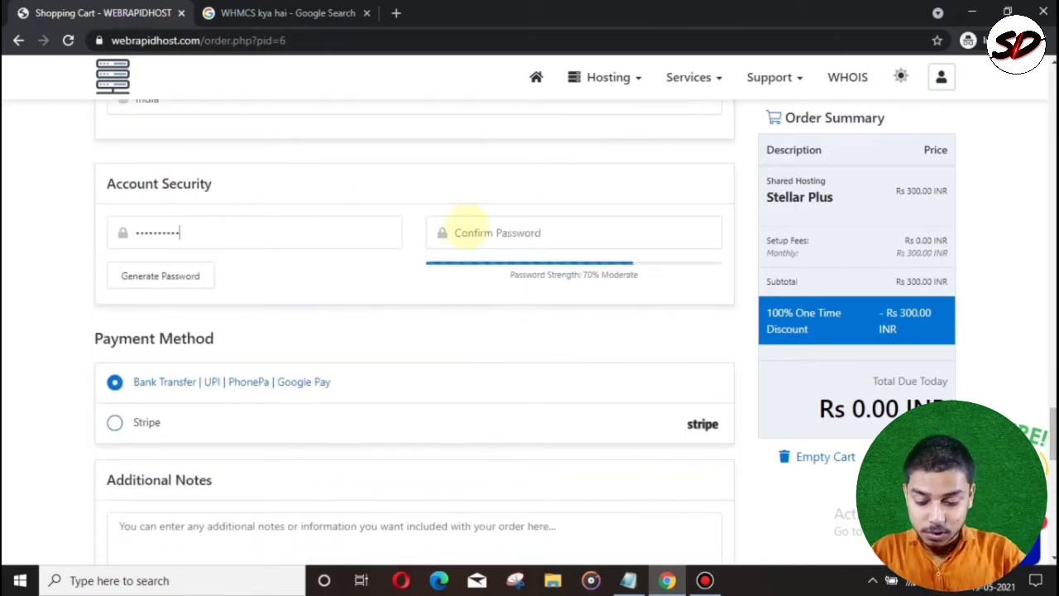
click(480, 232)
text(••)
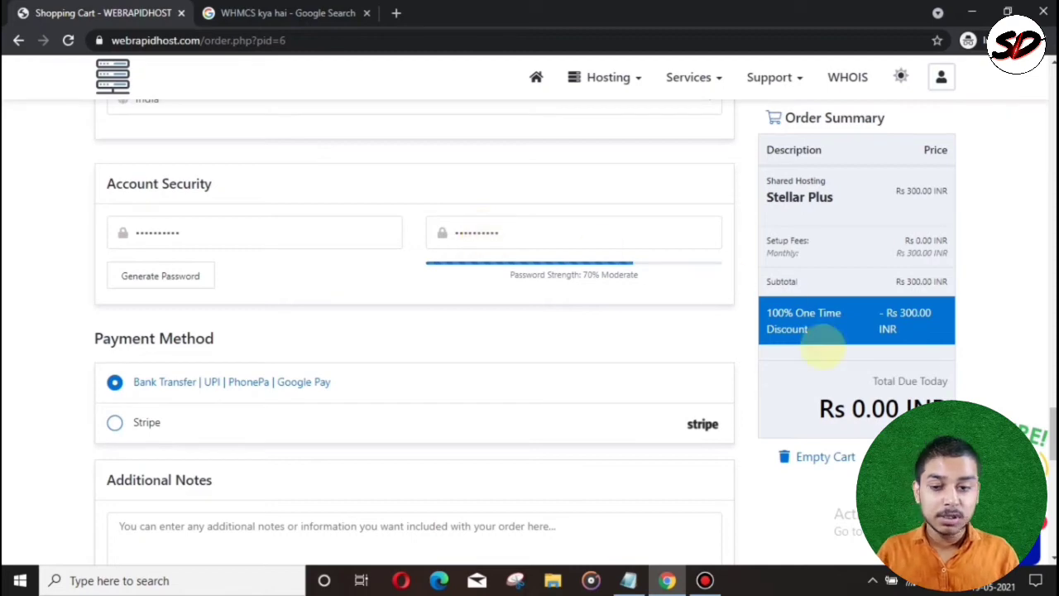
scroll(960, 356, down, 3)
Step: Tick the Terms of Service agreement and submit with Complete Order
scroll(530, 331, down, 4)
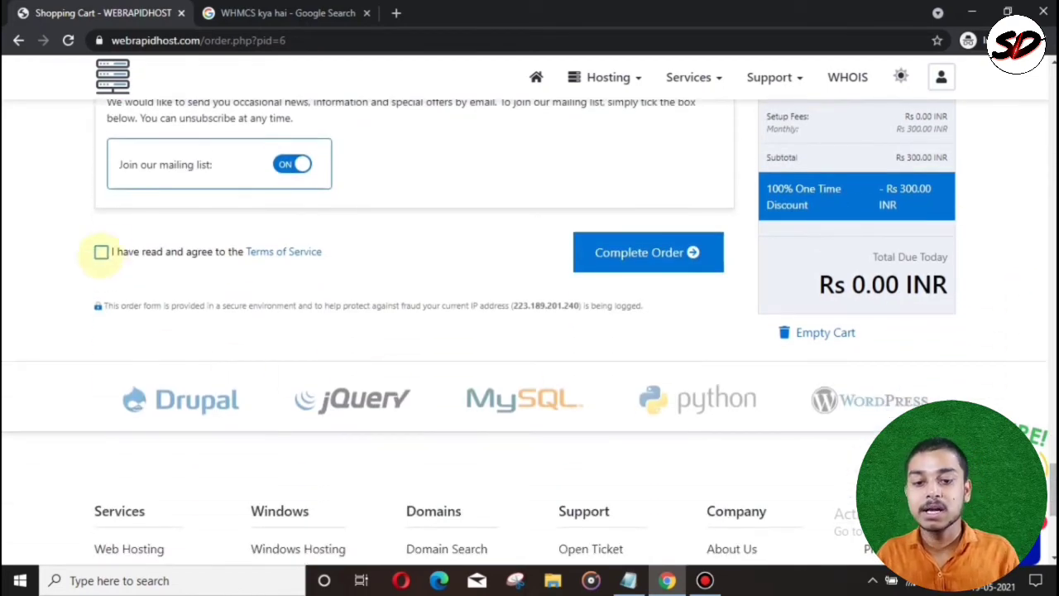
click(100, 252)
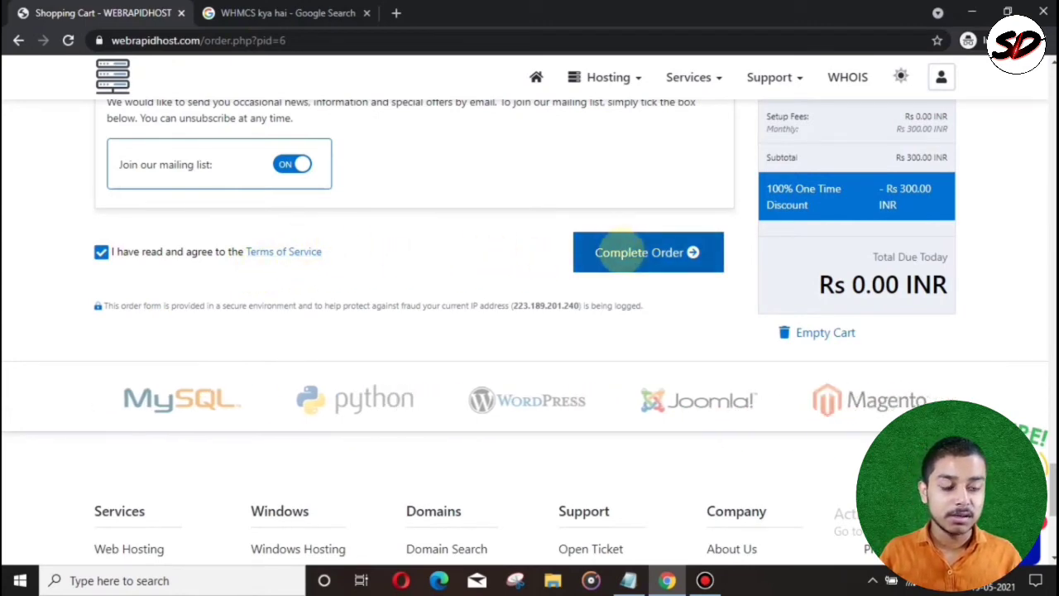
click(626, 253)
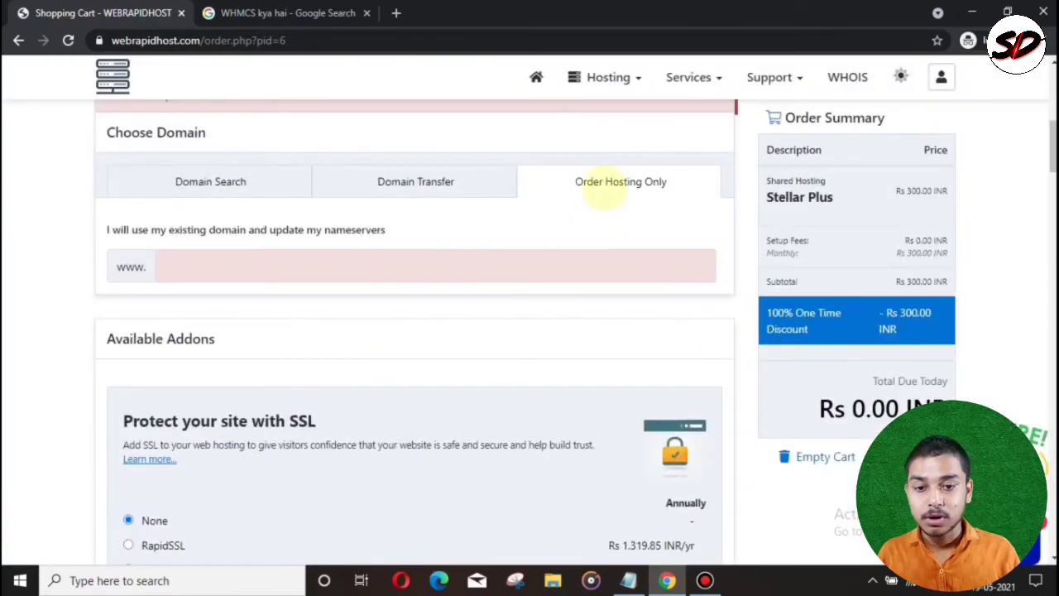
Step: Enter 'bhjnmv' as the existing domain and resubmit with Complete Order
click(280, 255)
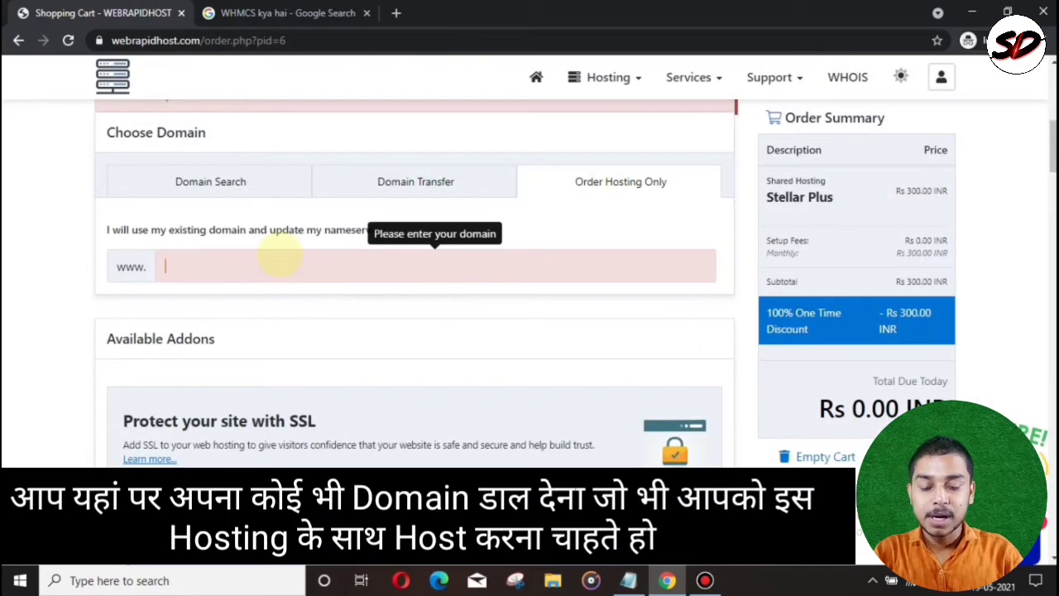
text(bhjnmvdmd.com)
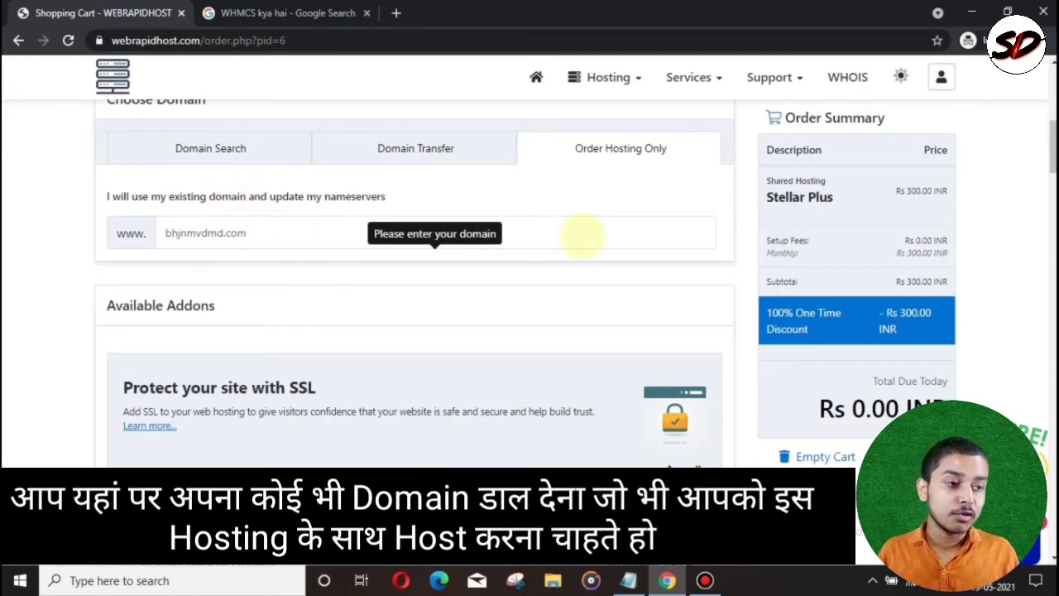
scroll(583, 236, down, 10)
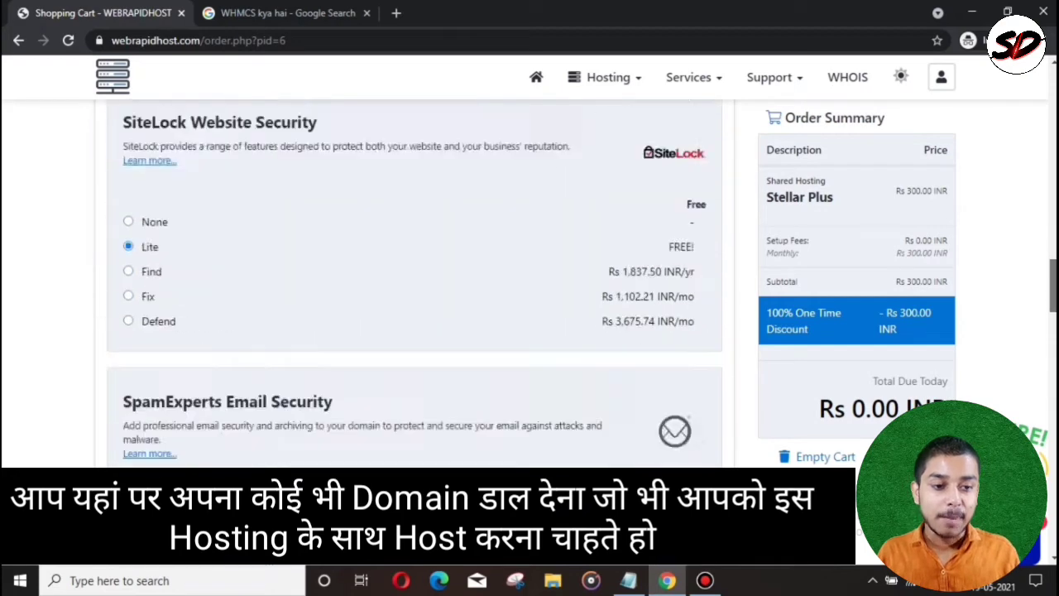
scroll(414, 281, down, 2)
scroll(413, 282, down, 6)
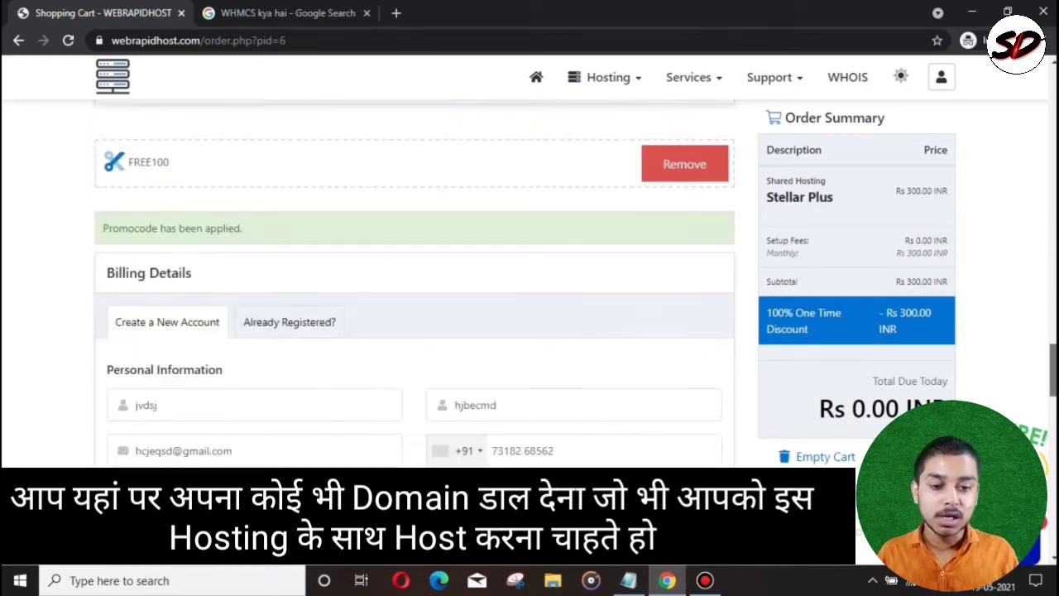
scroll(414, 282, down, 12)
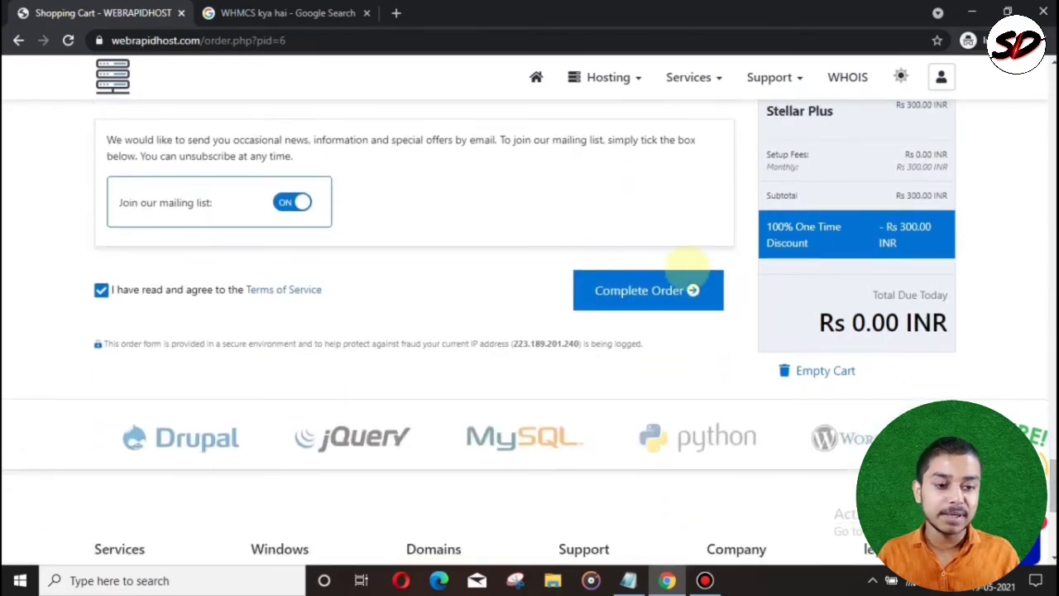
click(639, 290)
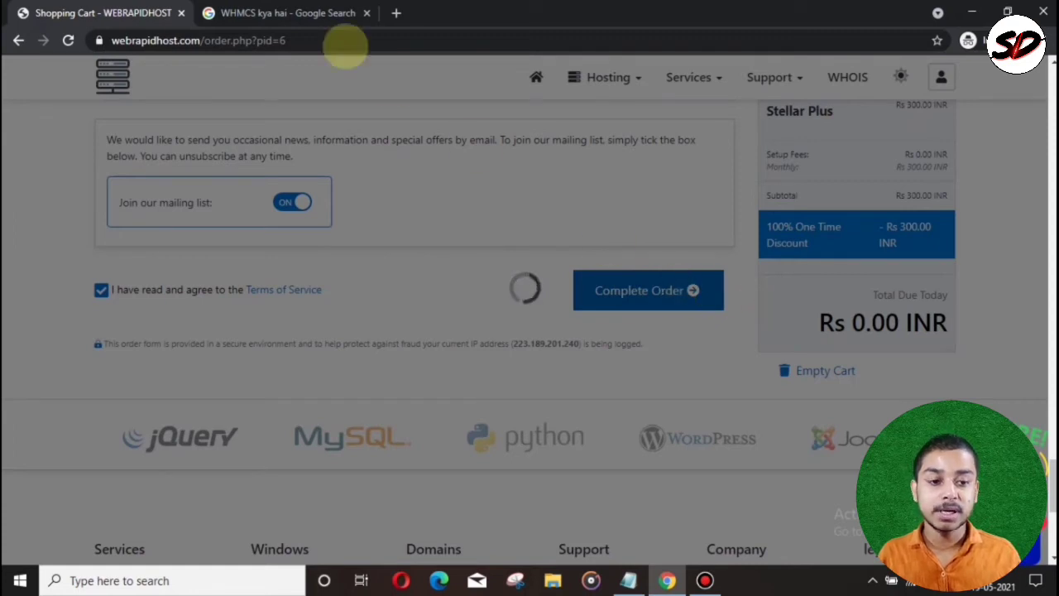
Step: Wait for processing, then review the order number on the Order Confirmation page
mouse_move(610, 10)
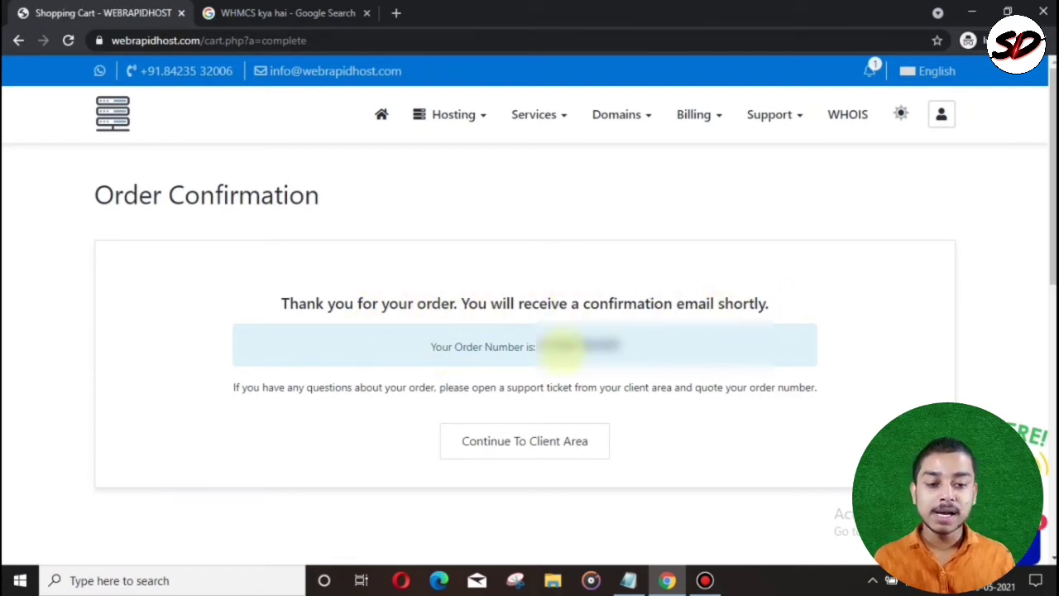
drag(648, 348, 426, 348)
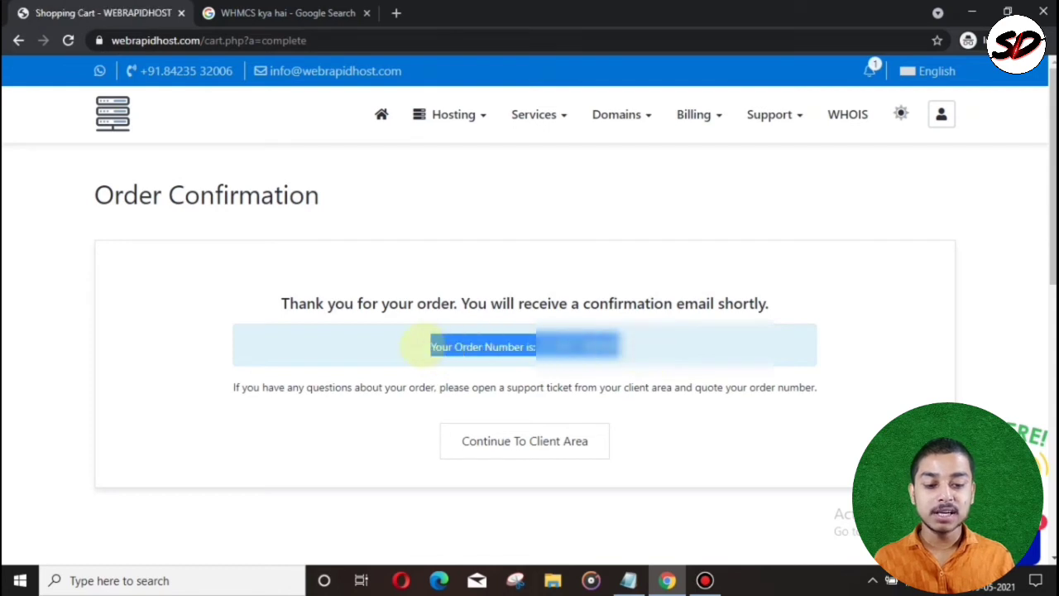
click(692, 430)
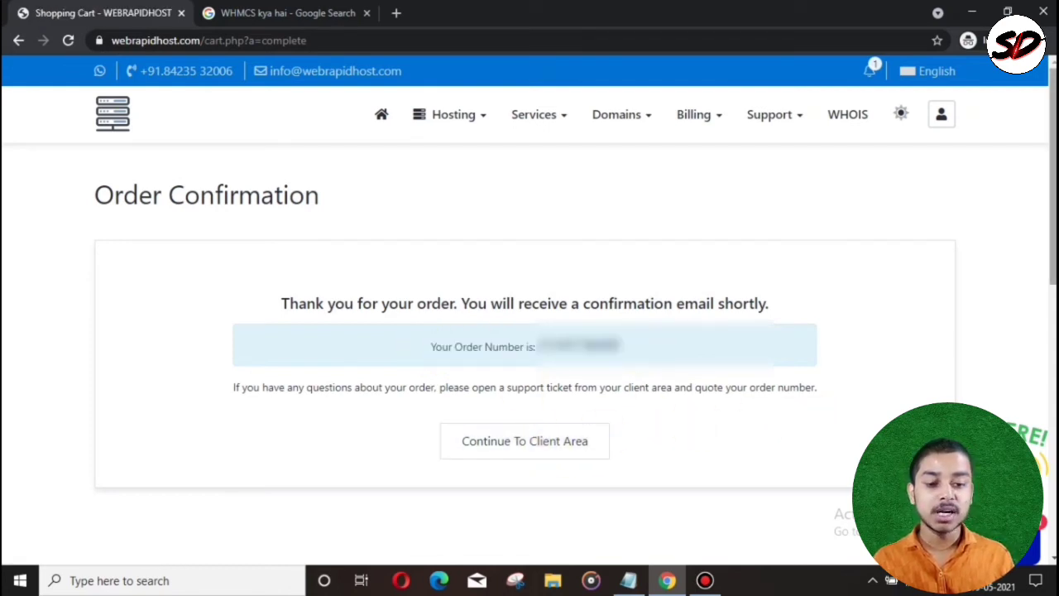
scroll(821, 419, down, 3)
scroll(530, 331, down, 4)
scroll(530, 331, up, 7)
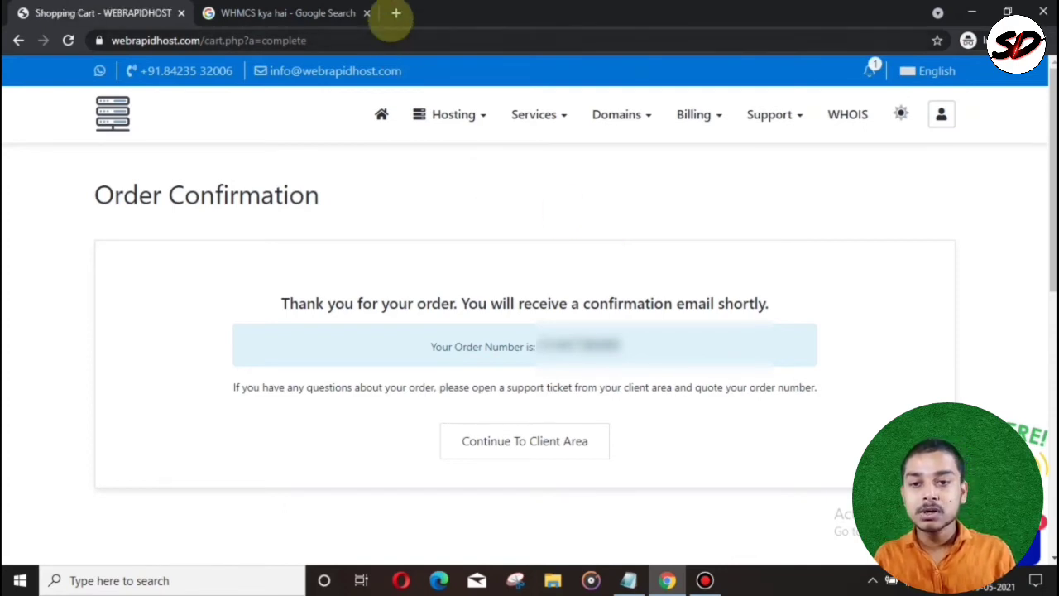
Step: Copy the webrapidhost.com domain and load the WebRapidHost home page in a new tab
drag(203, 40, 115, 41)
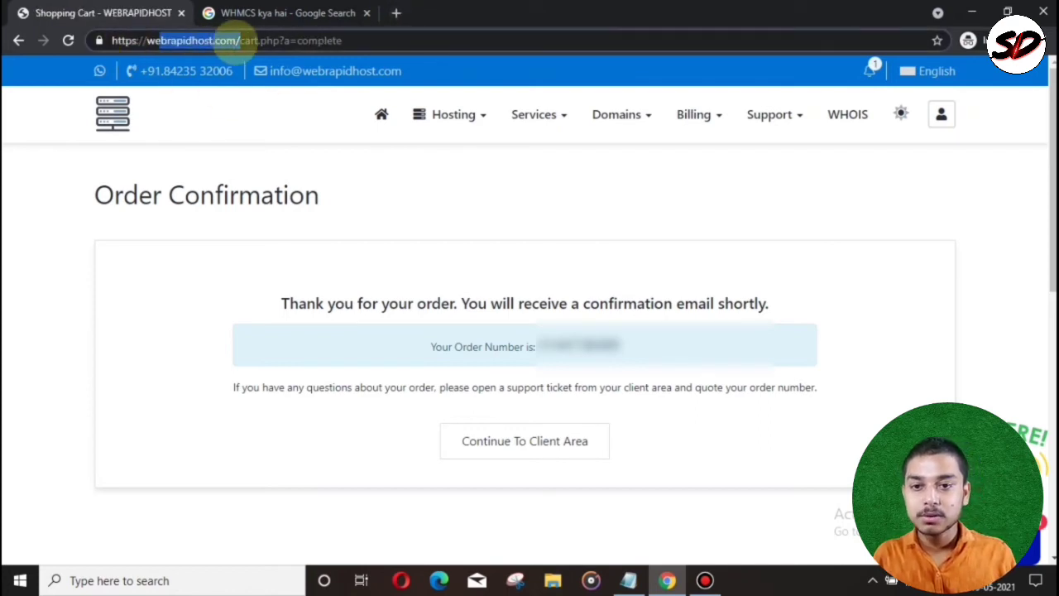
click(237, 40)
drag(236, 40, 146, 41)
key(ctrl+c)
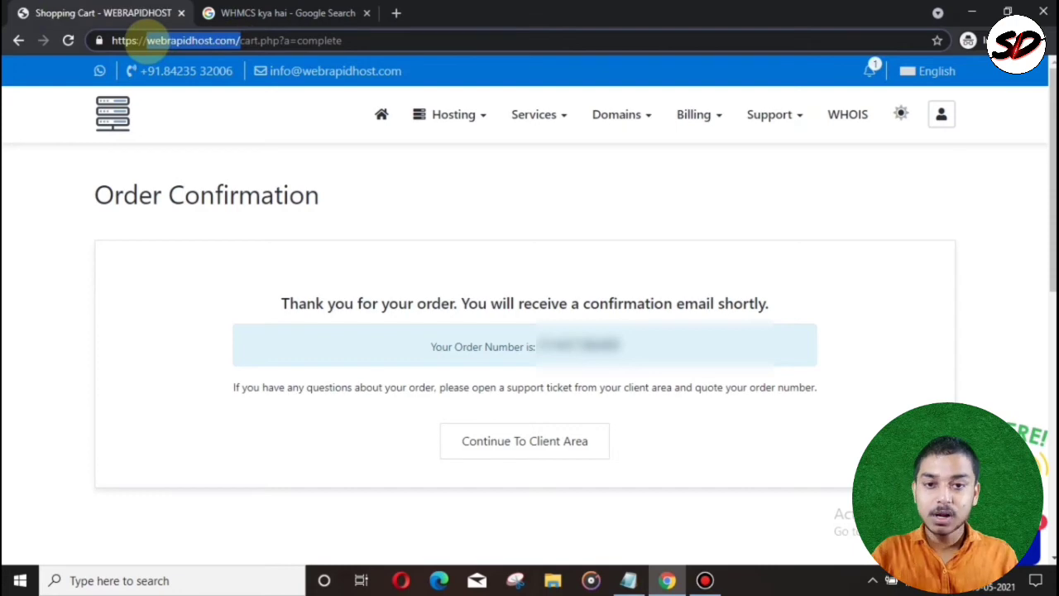
key(ctrl+t)
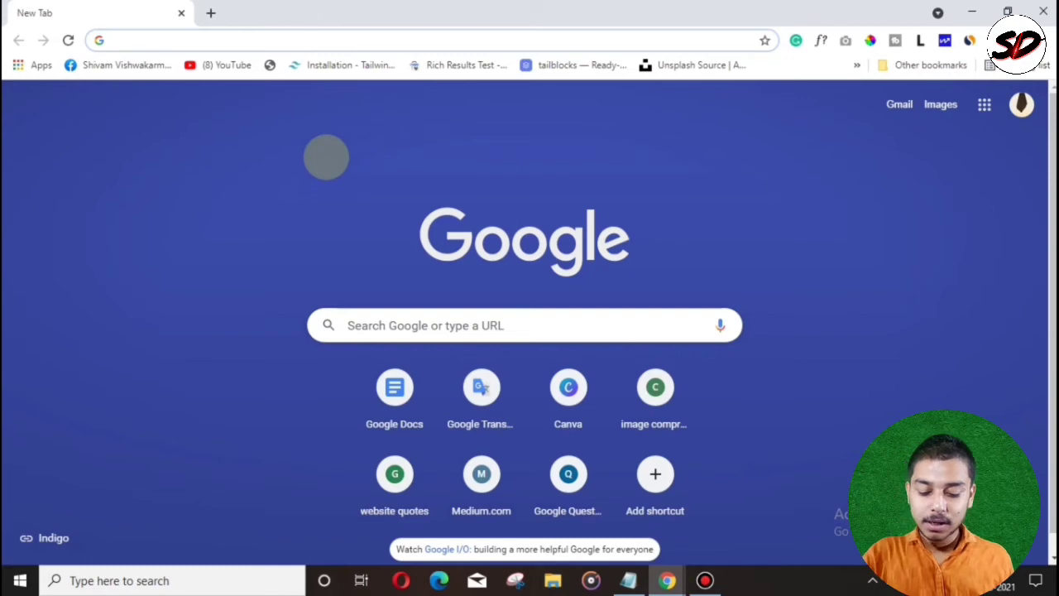
key(ctrl+v)
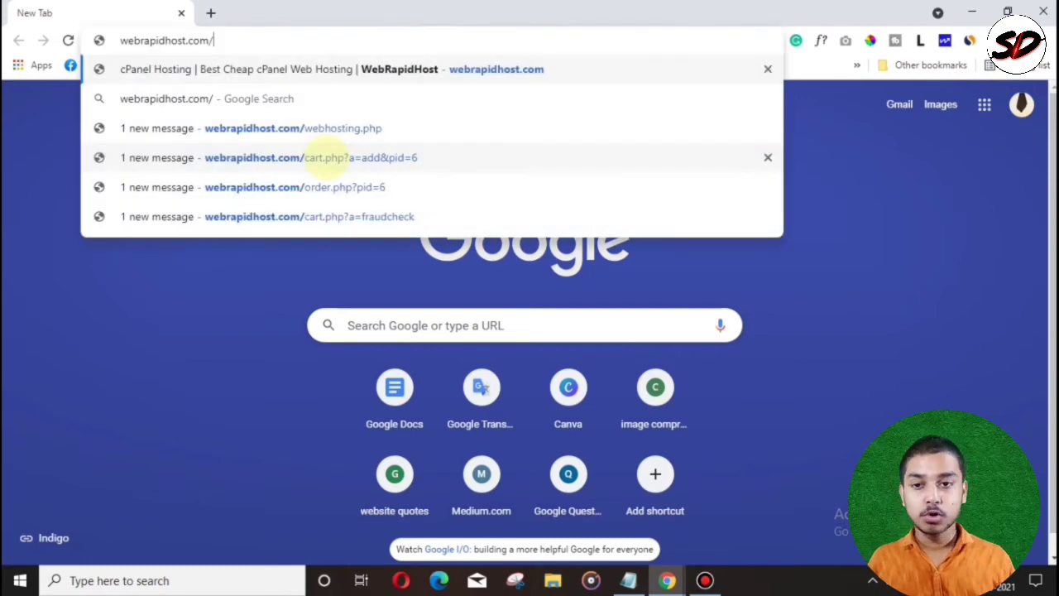
key(Return)
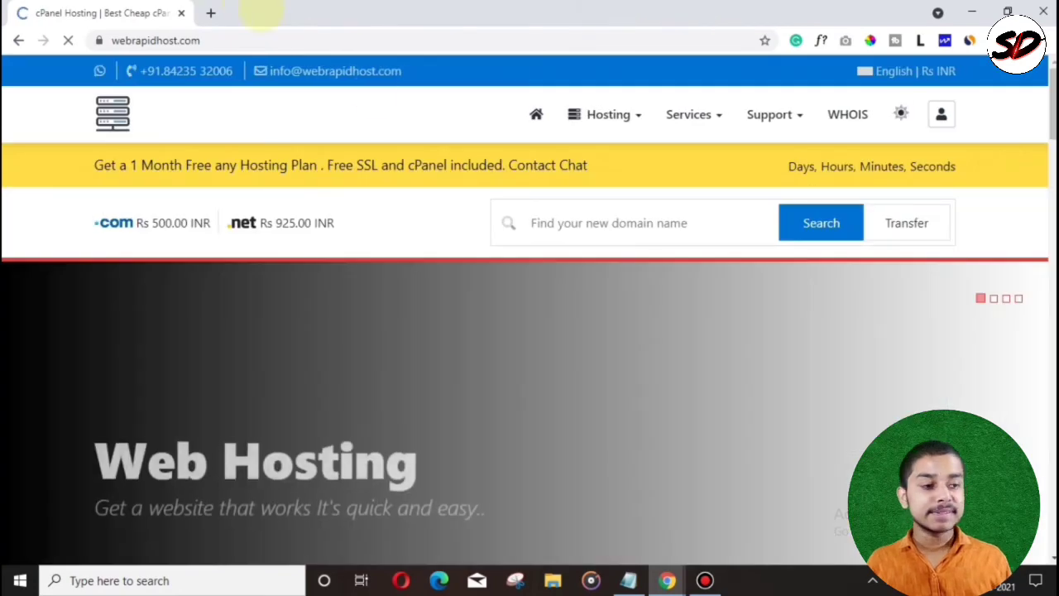
Step: Add Stellar Plus from the Shared Hosting plans to the cart at Rs 300.00 monthly
scroll(530, 331, down, 3)
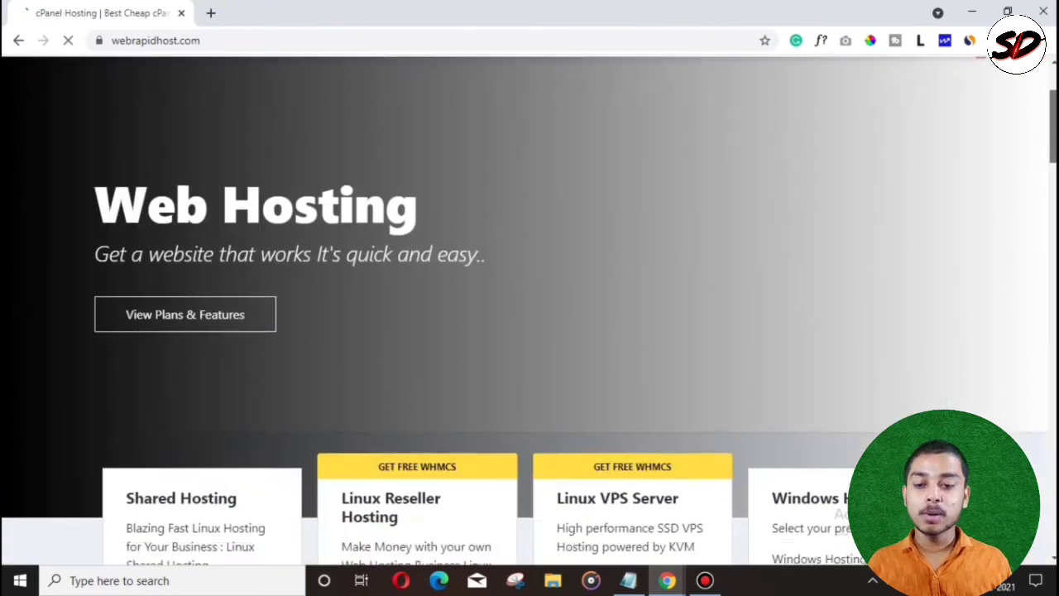
scroll(261, 357, down, 4)
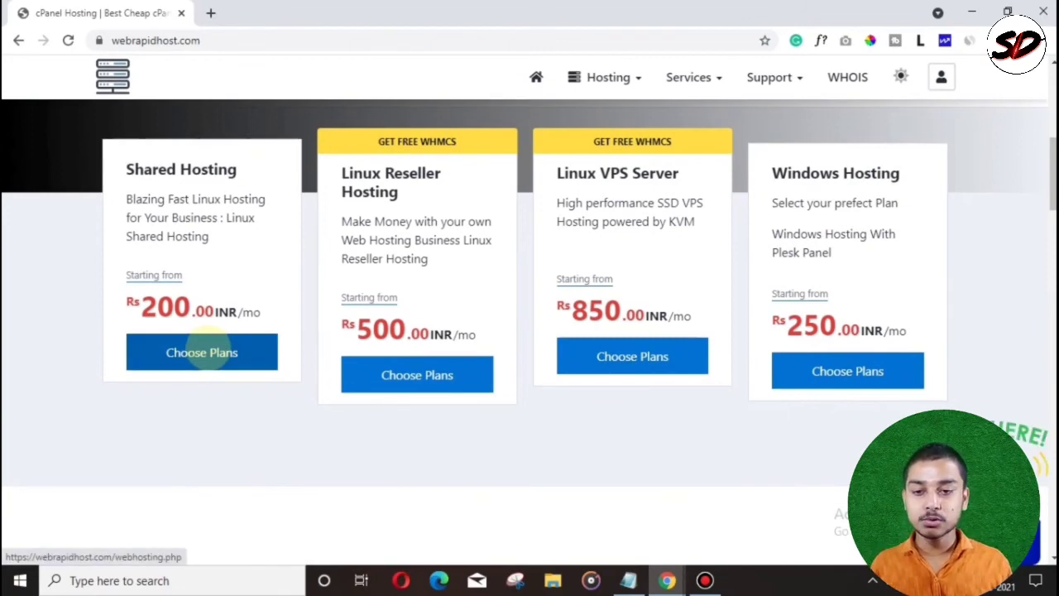
click(202, 351)
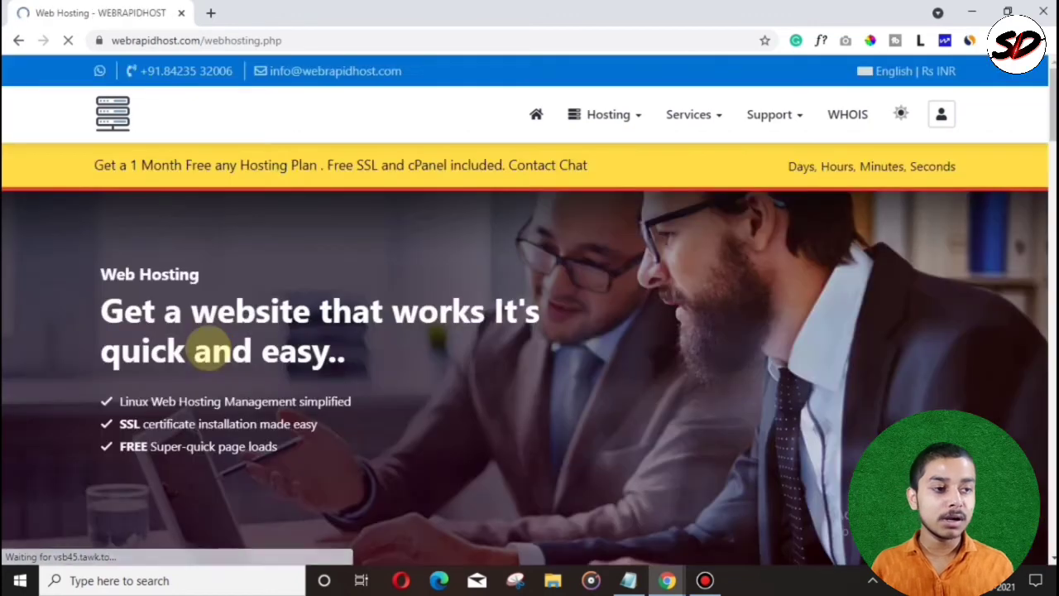
scroll(207, 351, down, 3)
scroll(529, 331, down, 3)
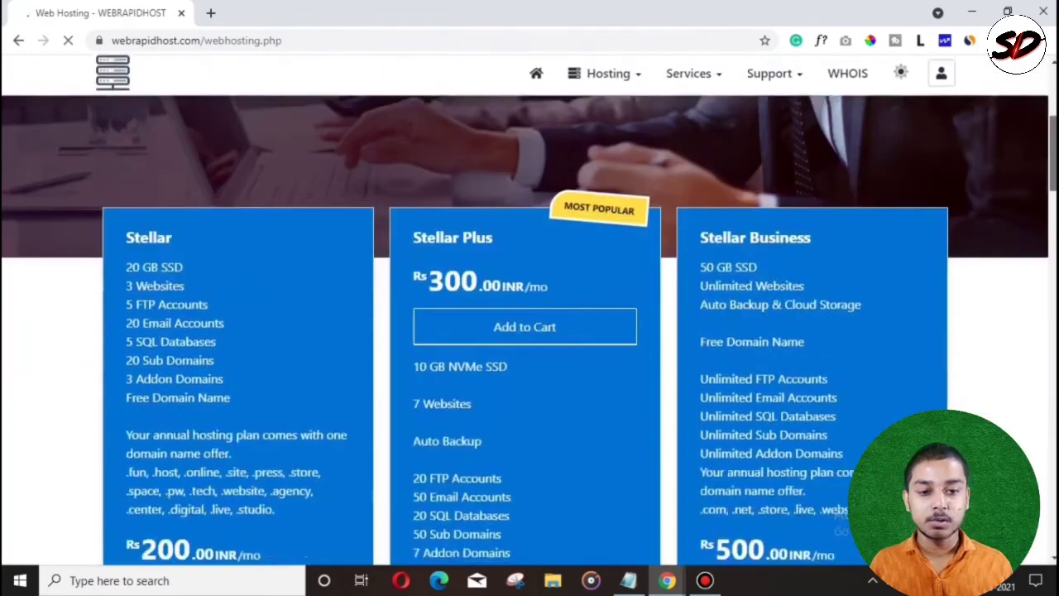
click(497, 254)
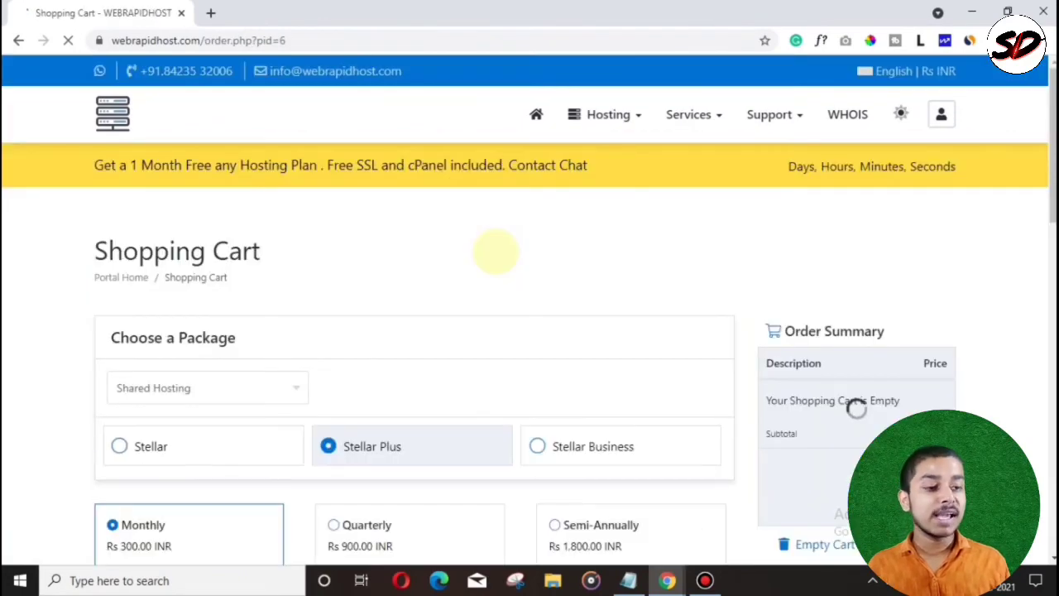
Step: Switch the Stellar Plus billing cycle to Annually at Rs 3,600.00
scroll(414, 331, down, 5)
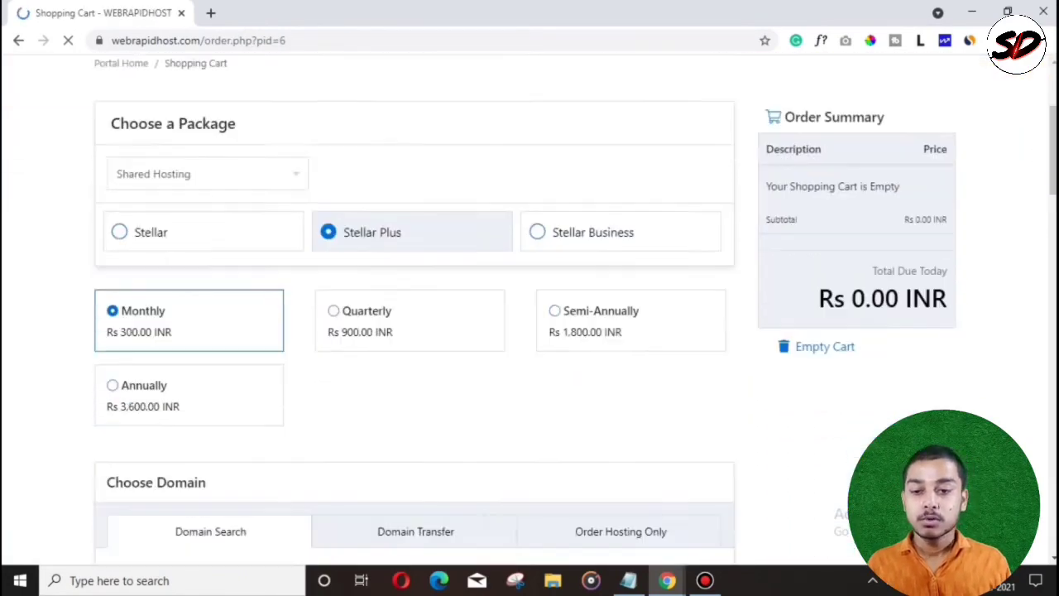
scroll(414, 331, up, 3)
scroll(414, 331, down, 1)
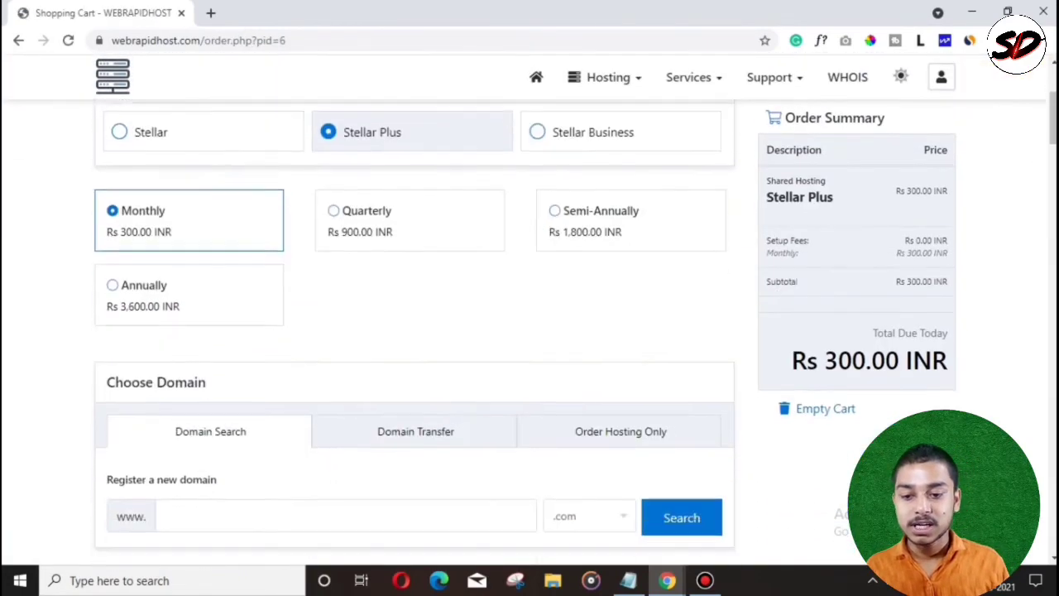
click(142, 286)
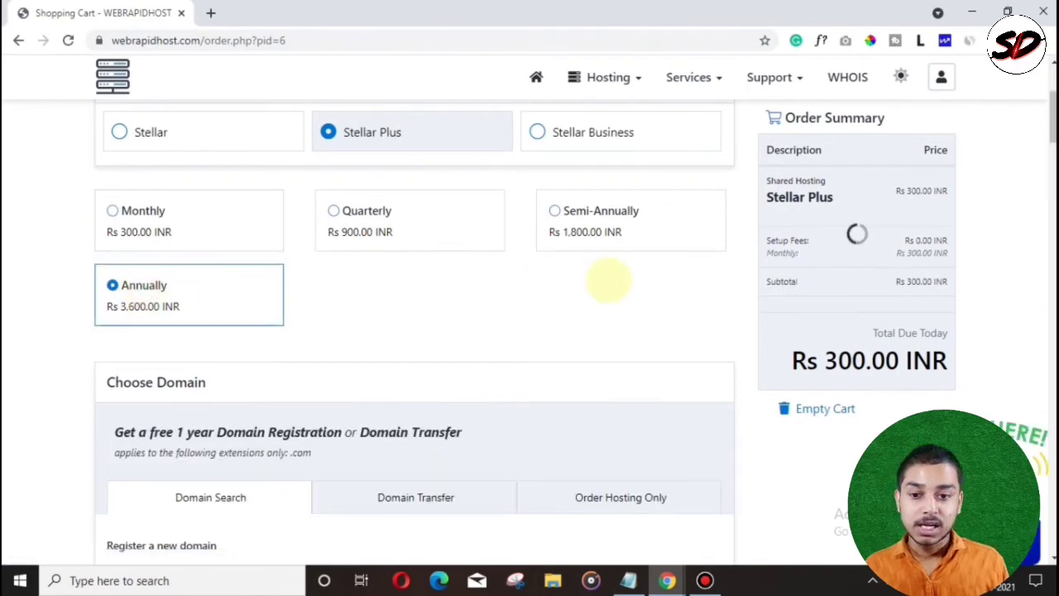
Step: Order hosting only with the existing domain 'cjewfkerlk'
scroll(414, 331, up, 4)
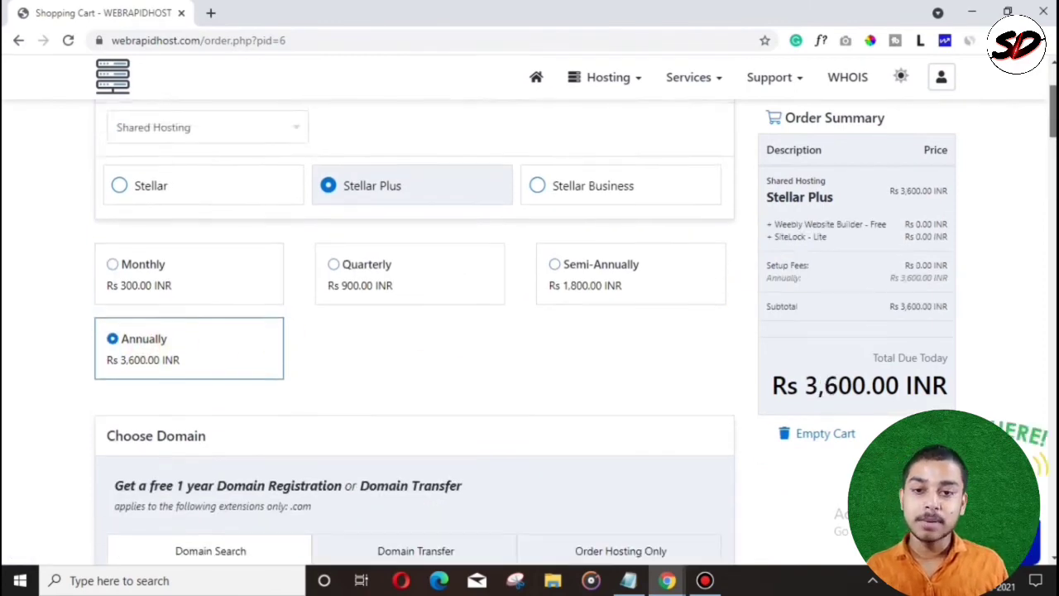
scroll(529, 331, down, 5)
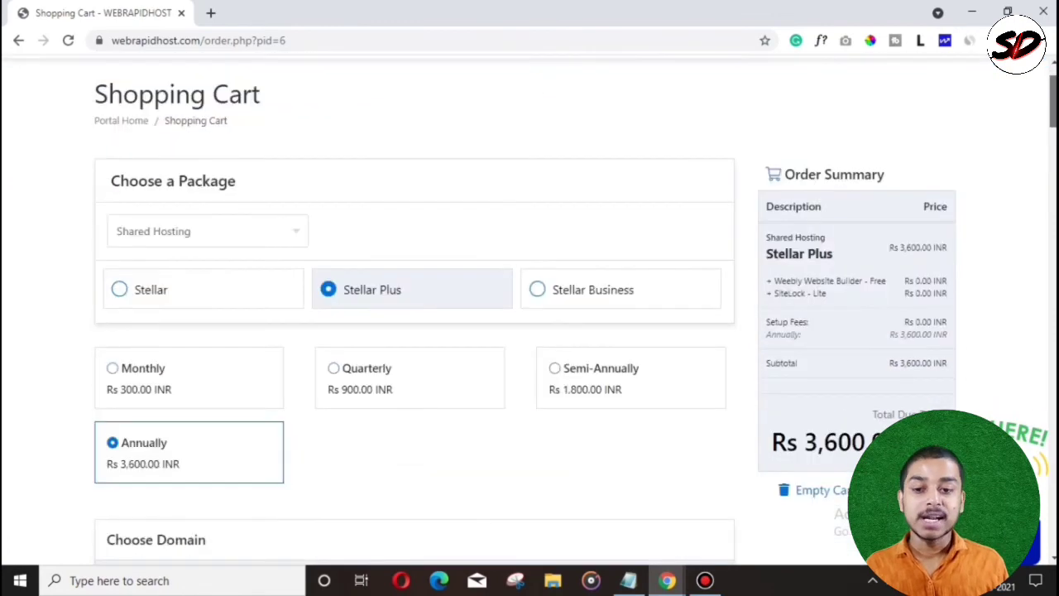
scroll(530, 331, down, 1)
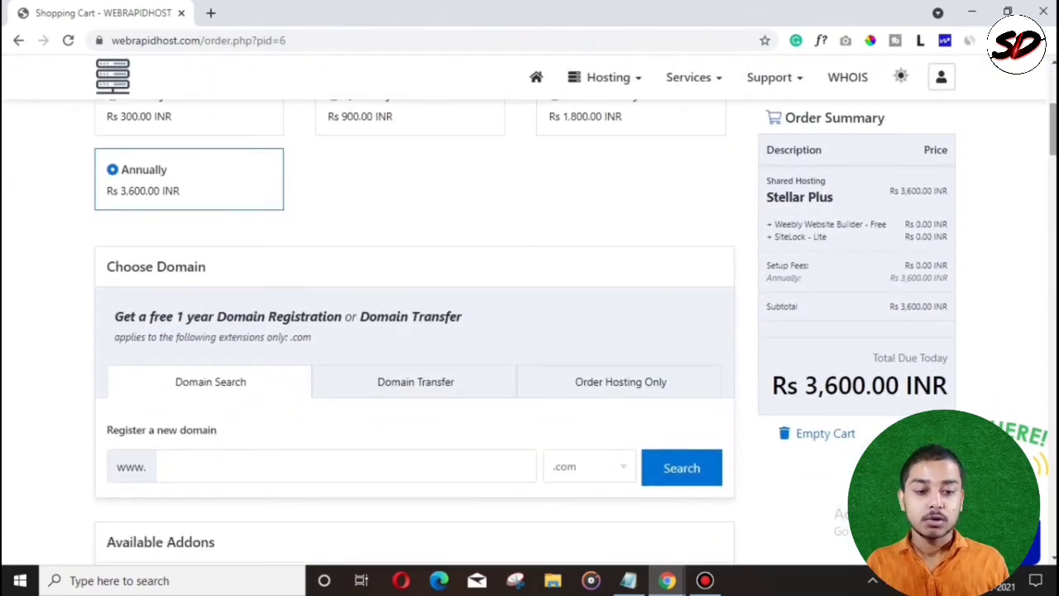
scroll(512, 402, down, 1)
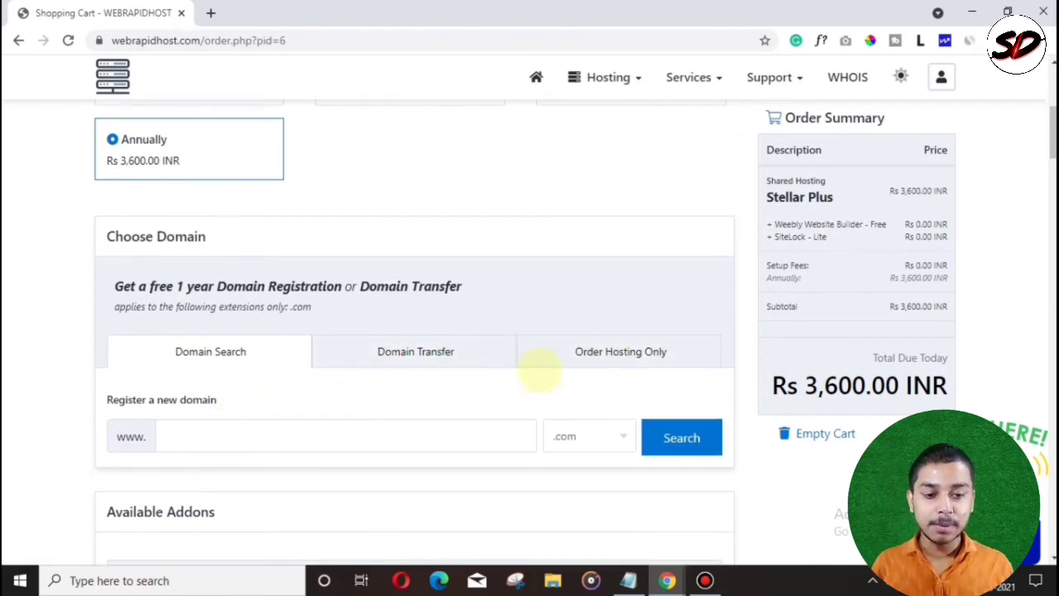
click(608, 352)
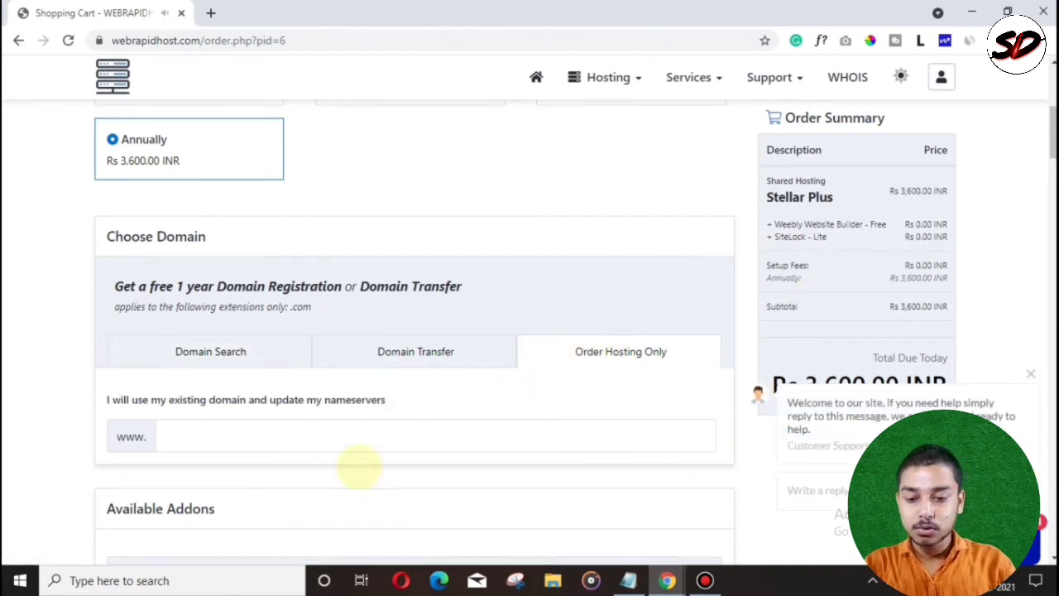
click(359, 442)
text(cjewfkerlk)
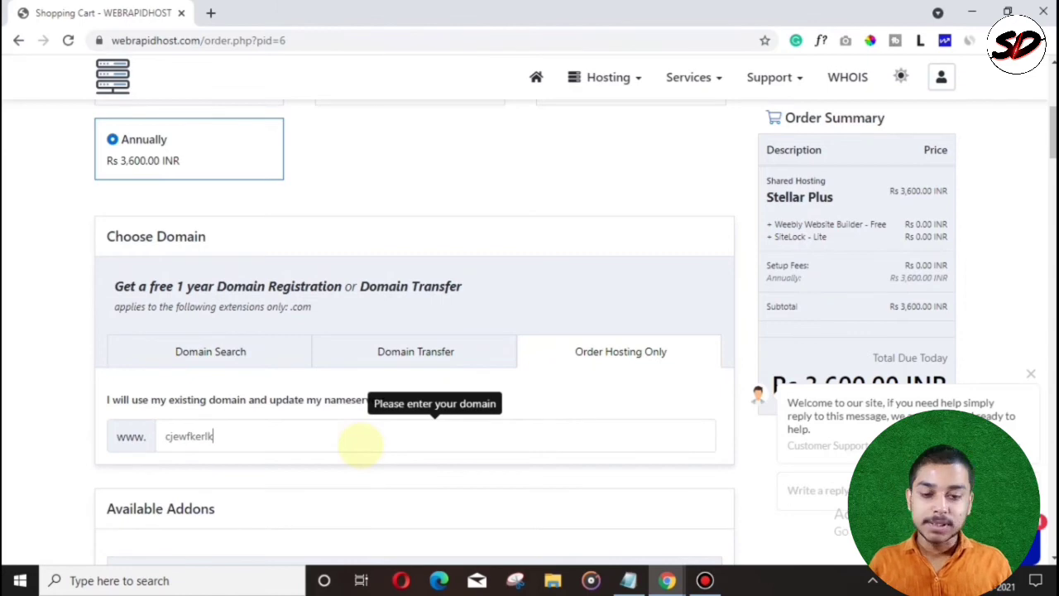
scroll(359, 444, down, 5)
scroll(414, 331, down, 15)
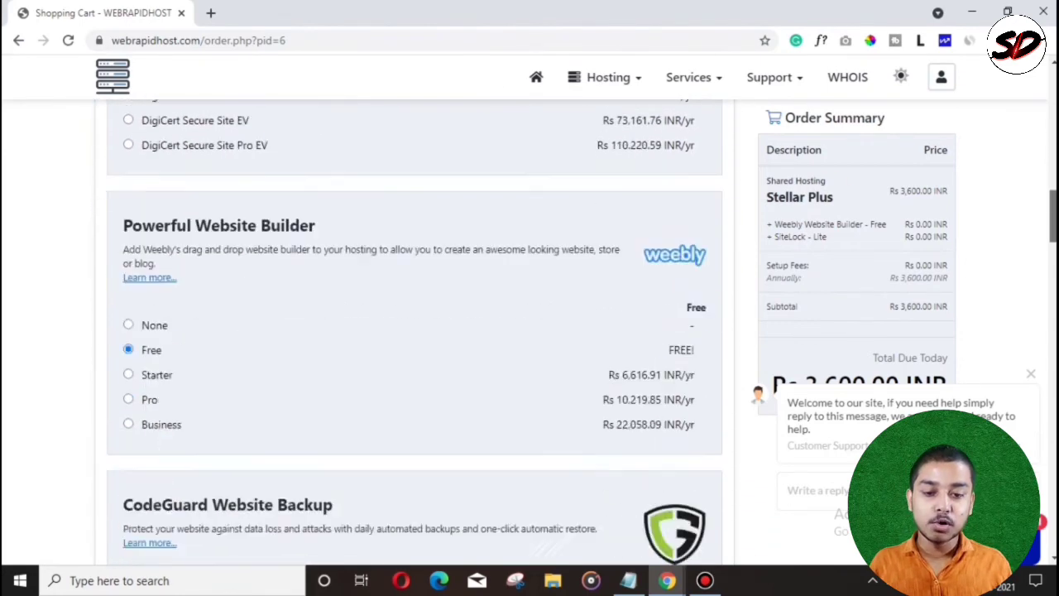
scroll(237, 240, down, 5)
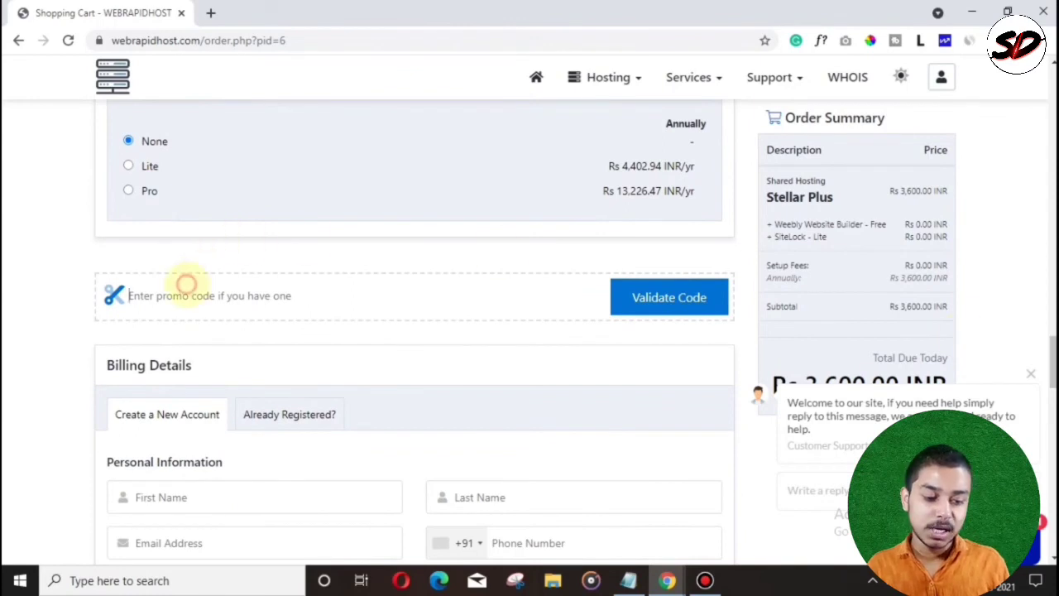
Step: Copy the Digitaldomain promo code from the Notepad notes
click(629, 580)
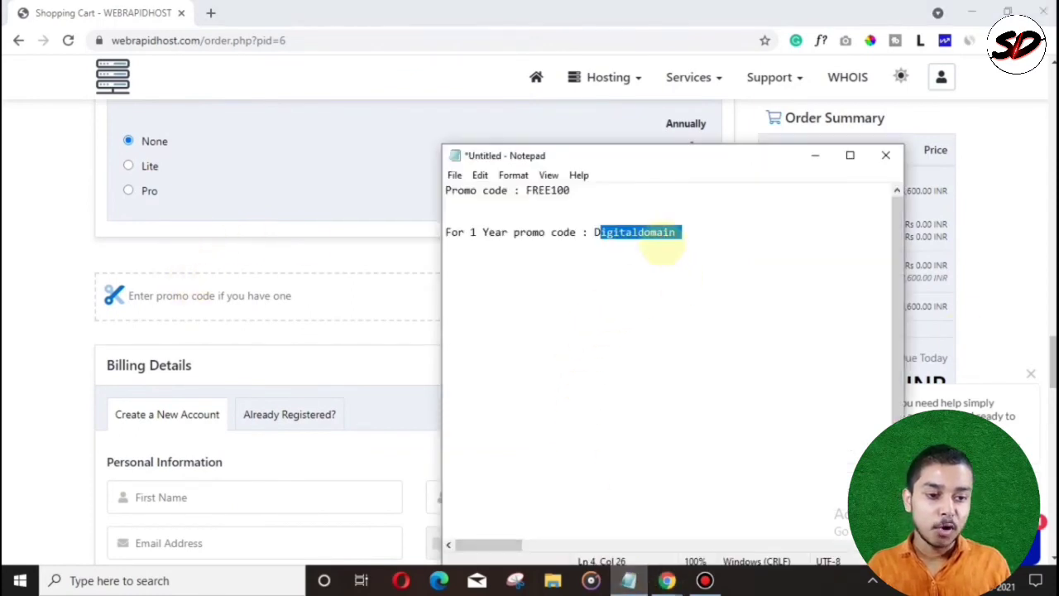
click(690, 241)
click(677, 233)
drag(677, 234, 594, 232)
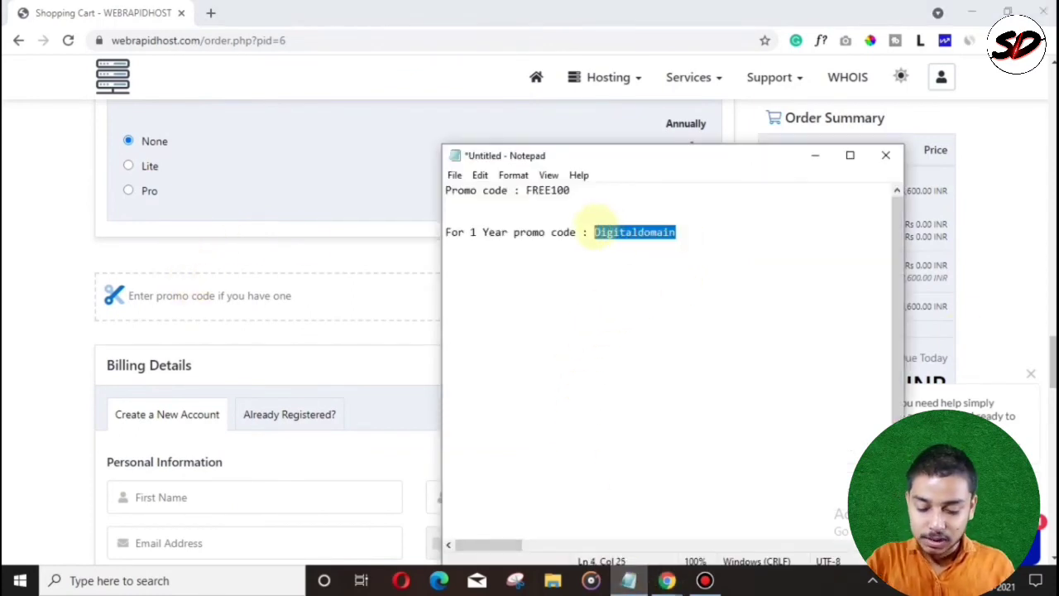
key(ctrl+c)
Step: Apply promo code Digitaldomain for a 70% discount, leaving Rs 1,080.00 due today
click(248, 295)
key(ctrl+v)
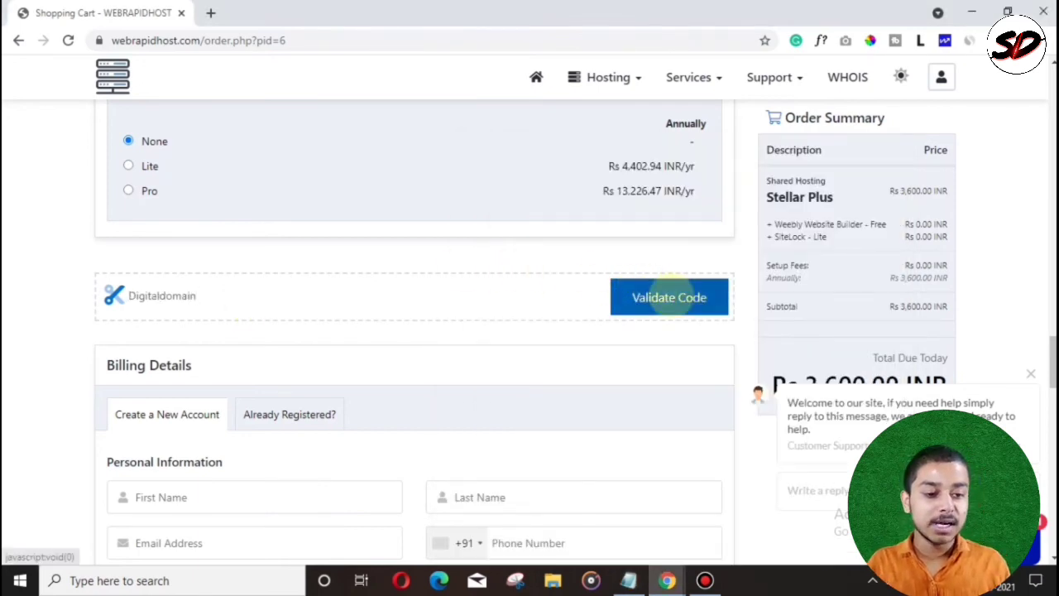
click(670, 296)
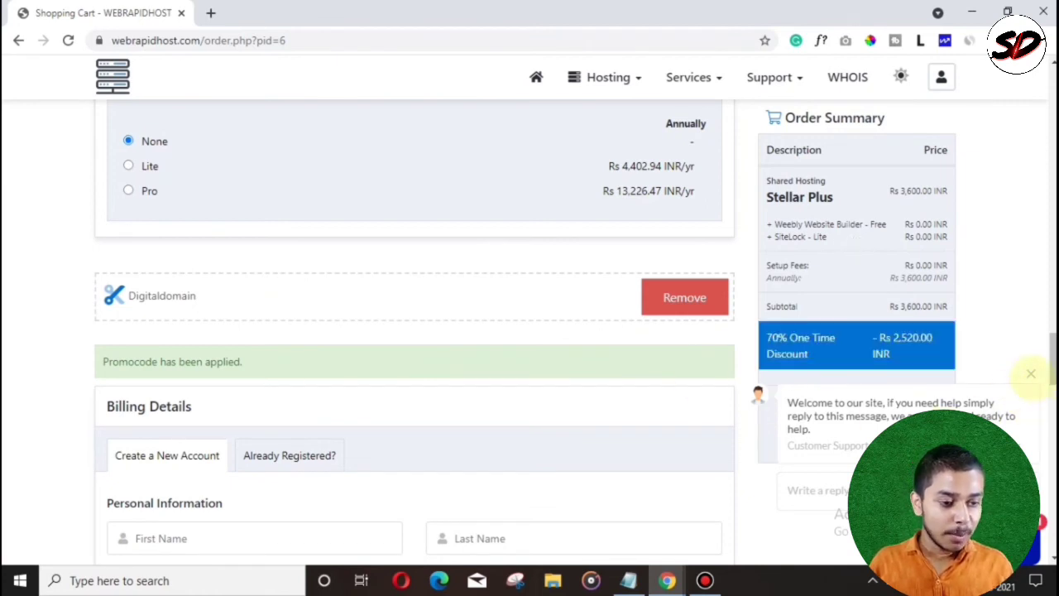
click(1031, 375)
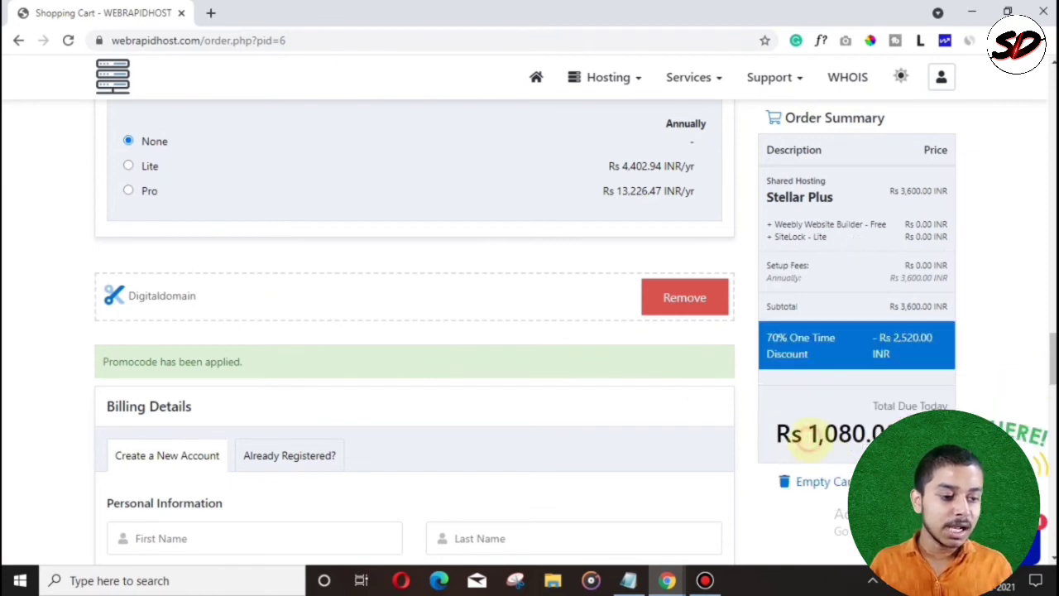
drag(818, 432, 866, 432)
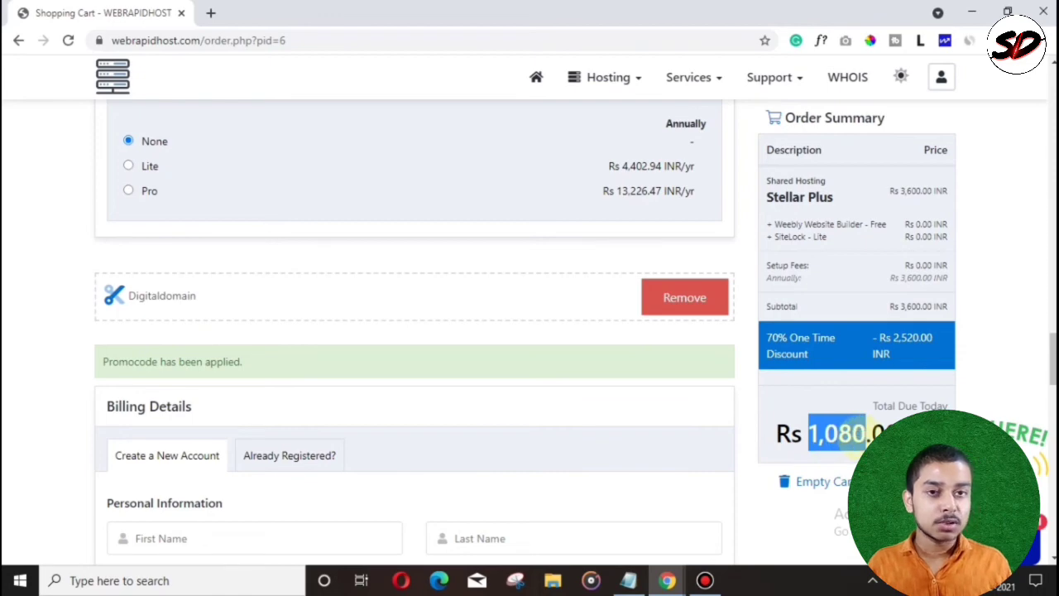